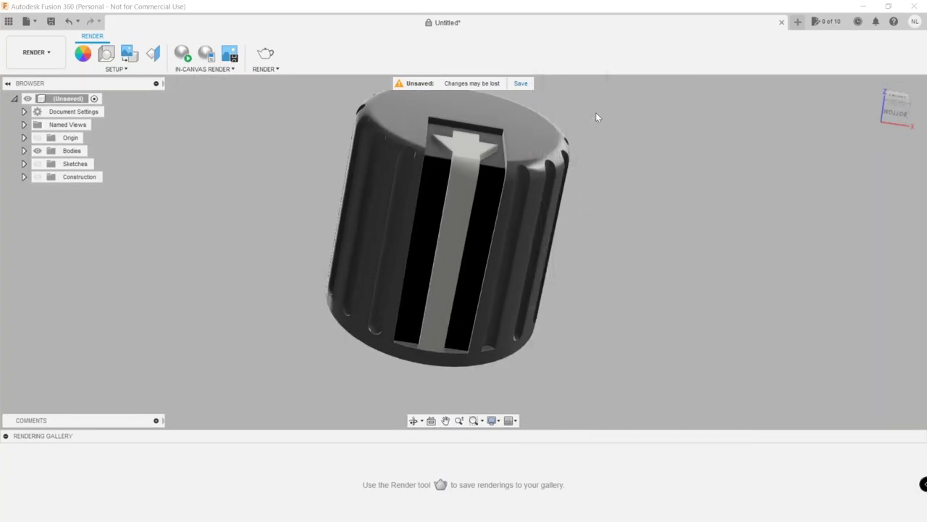
- Orbit the finished grooved knob from an upright front view round to its right side
click(894, 113)
mouse_move(894, 113)
mouse_down()
mouse_move(875, 104)
mouse_move(869, 118)
mouse_move(884, 108)
mouse_up()
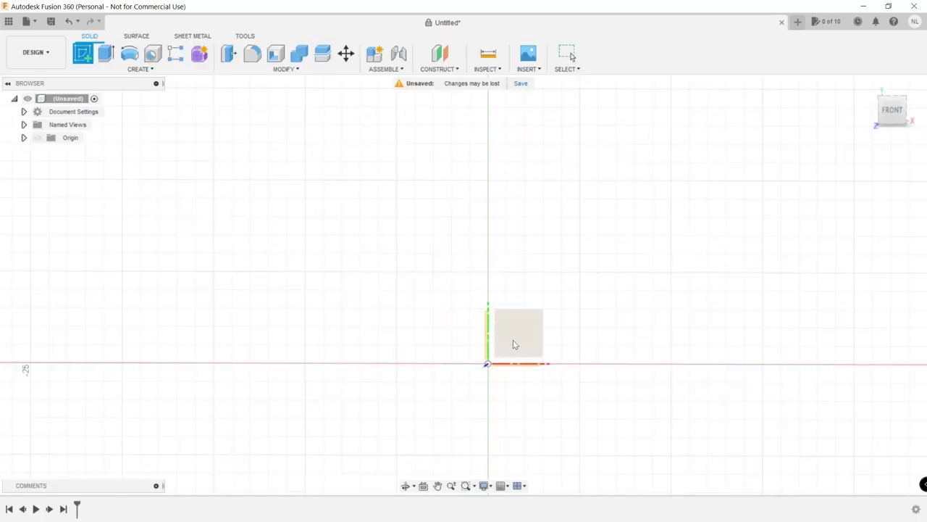
- Sketch a 14 mm diameter circle centred on the origin and finish the sketch
click(513, 344)
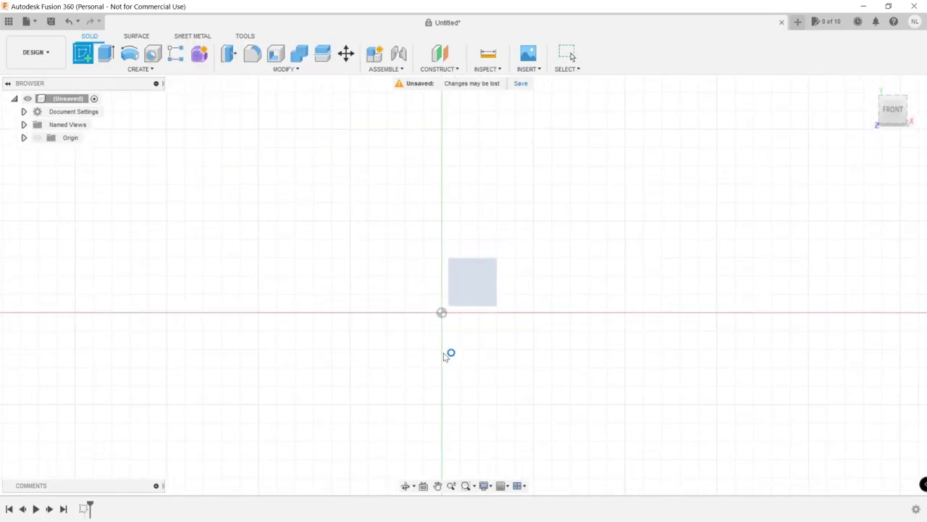
key(c)
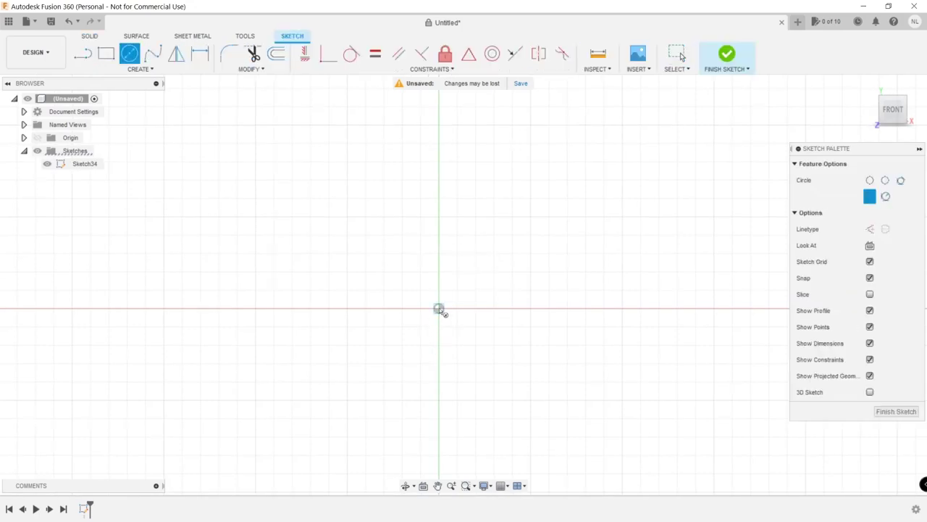
click(439, 309)
text(14)
key(Return)
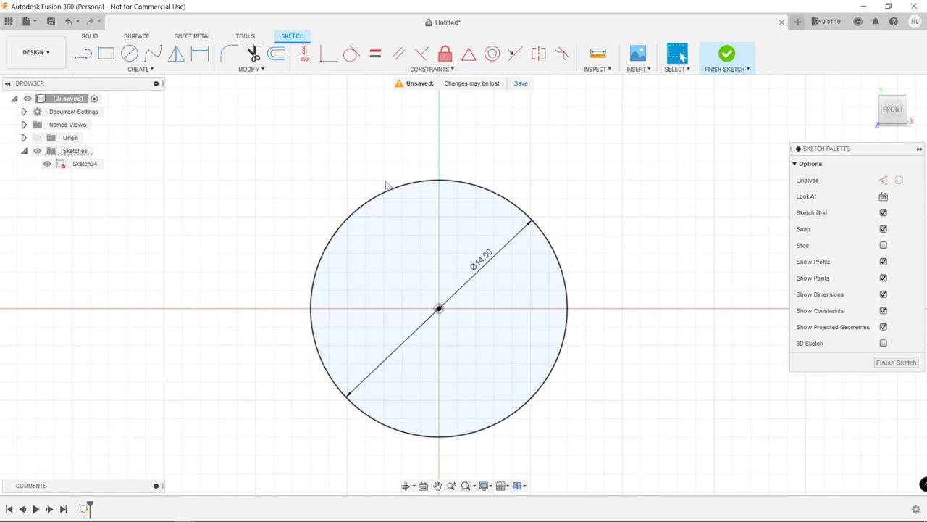
key(c)
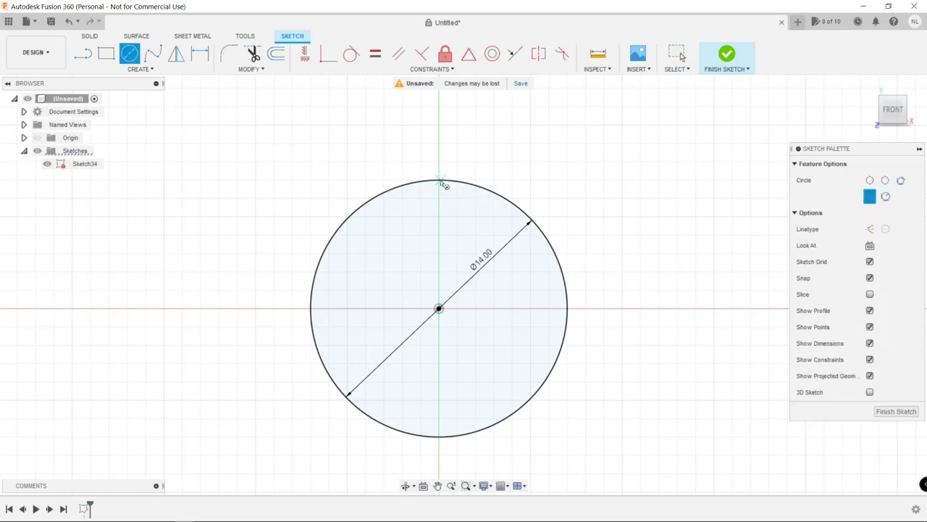
click(439, 181)
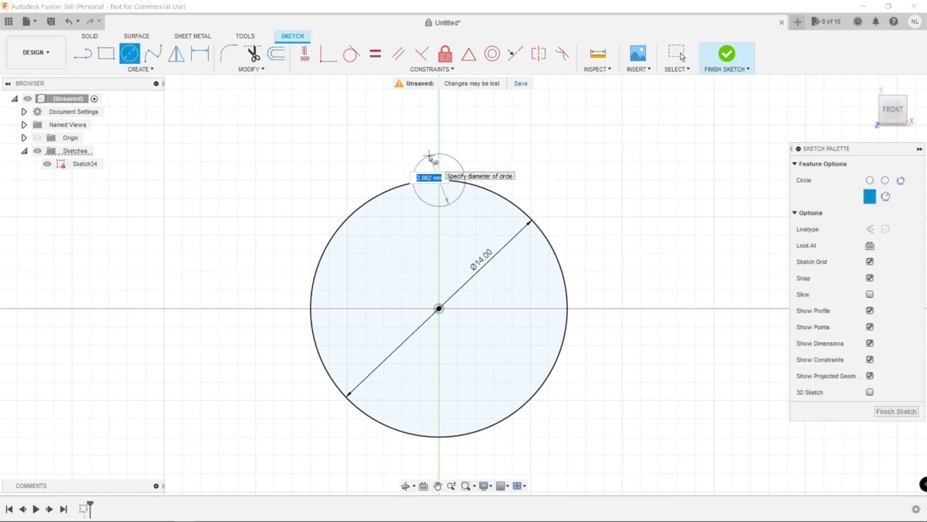
key(Escape)
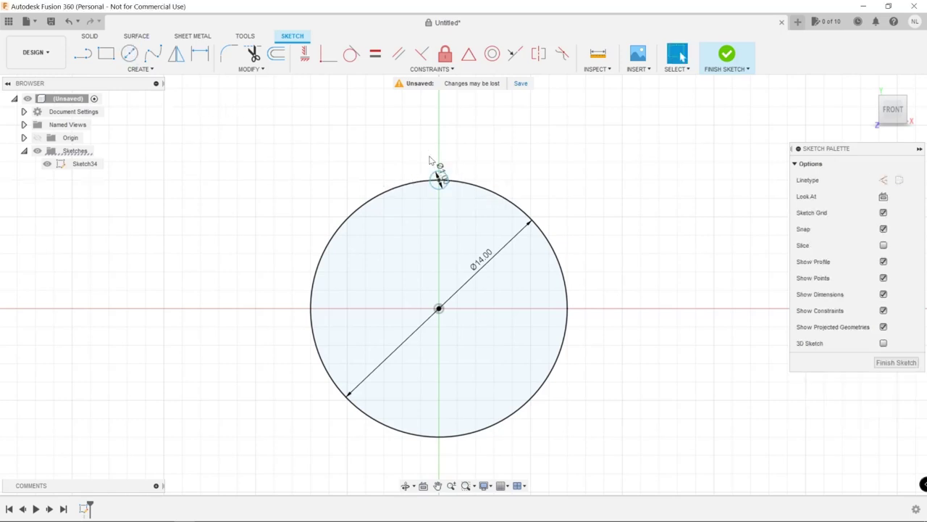
click(896, 362)
- Add a construction plane offset 10 mm from the 14 mm circle profile
click(527, 287)
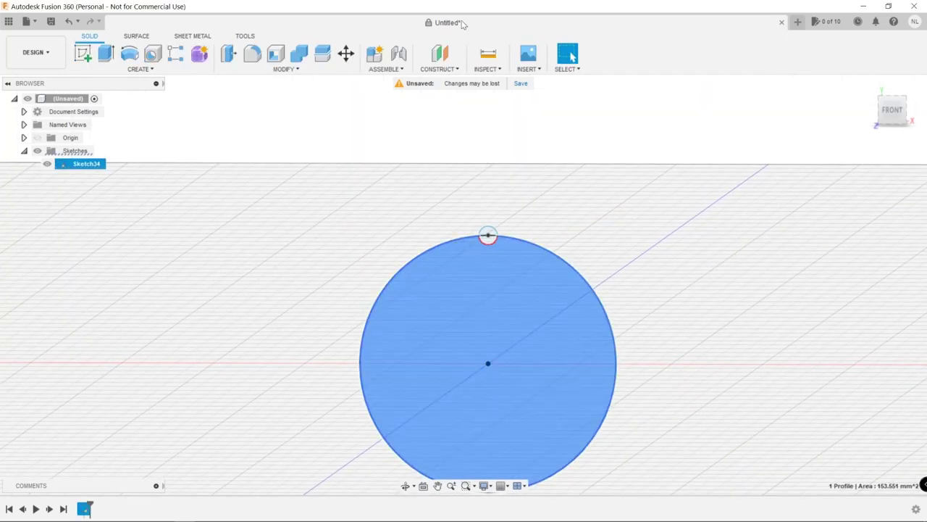
click(441, 57)
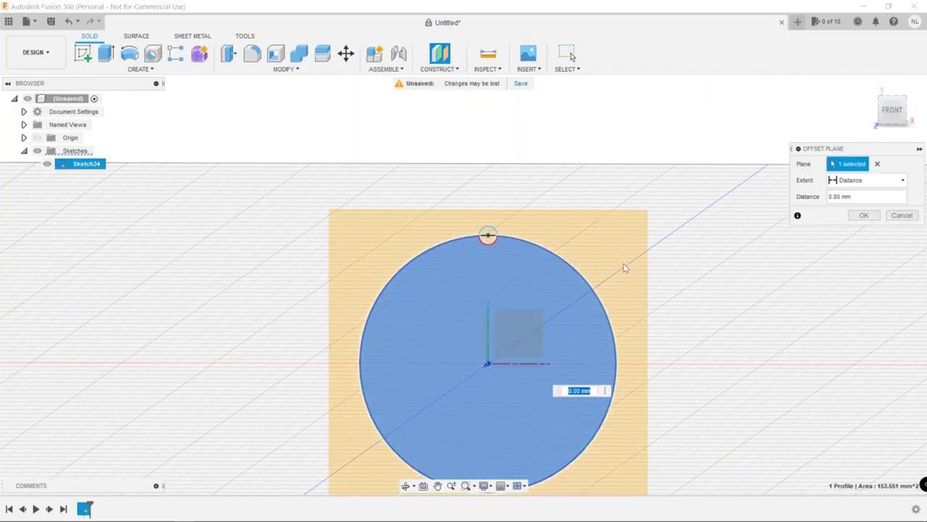
text(10)
key(Return)
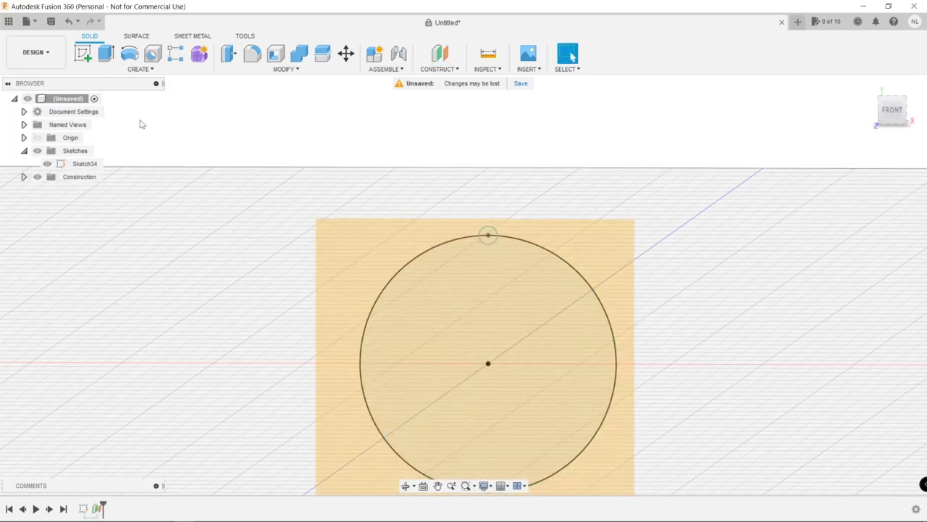
click(83, 53)
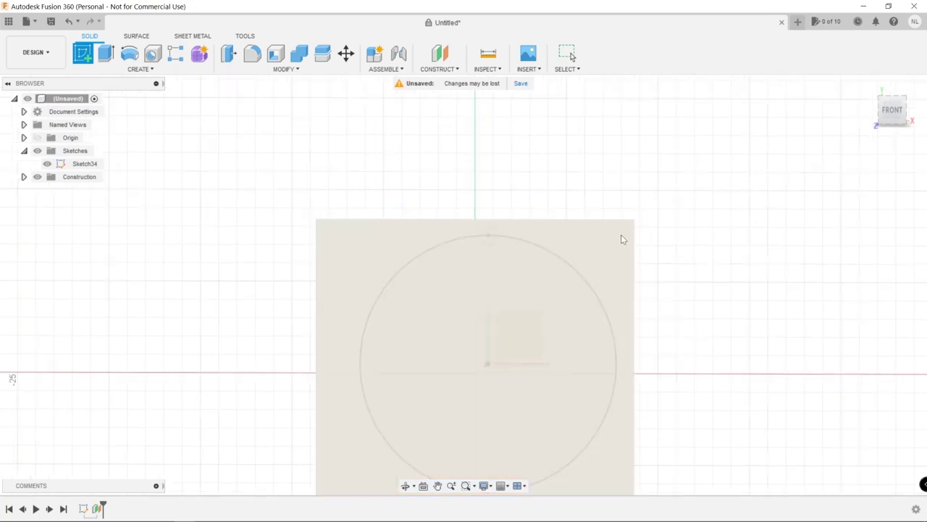
- Sketch a 13 mm diameter circle at the origin on the offset plane
click(622, 239)
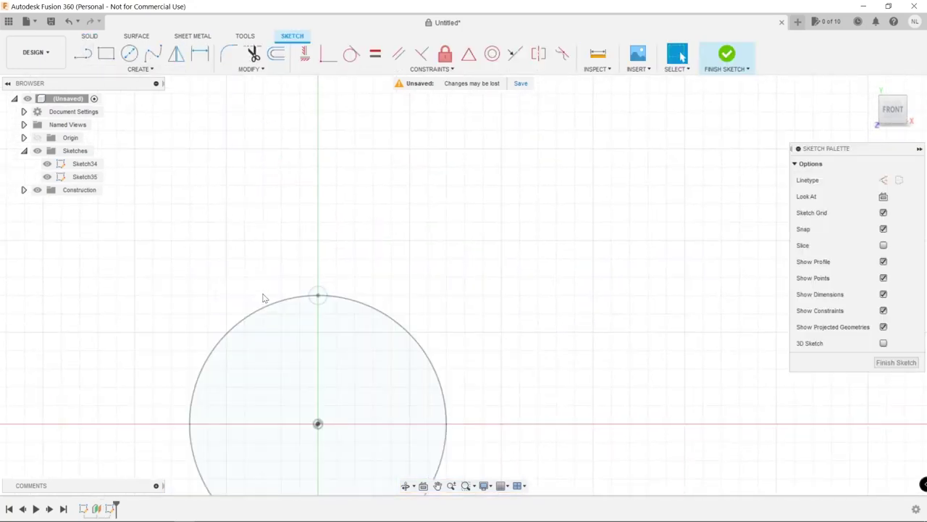
key(c)
click(318, 424)
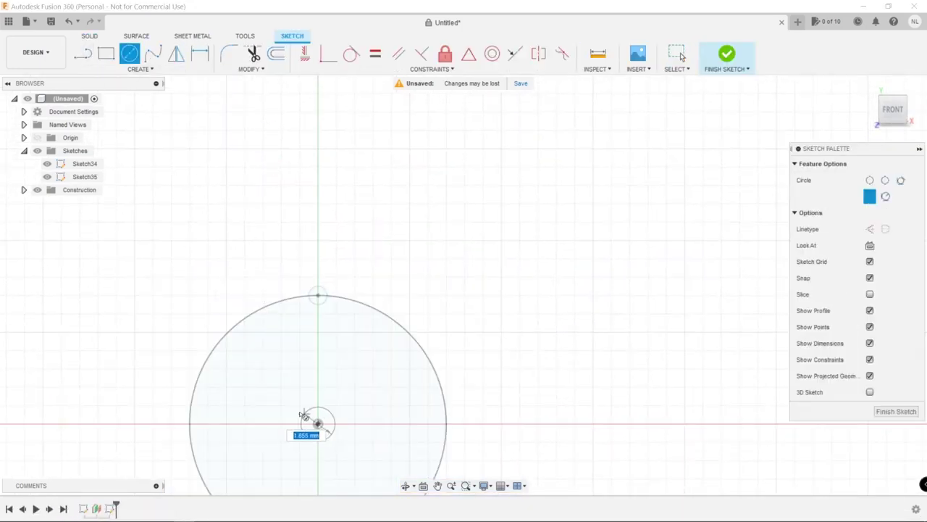
text(13)
key(Return)
key(Escape)
key(c)
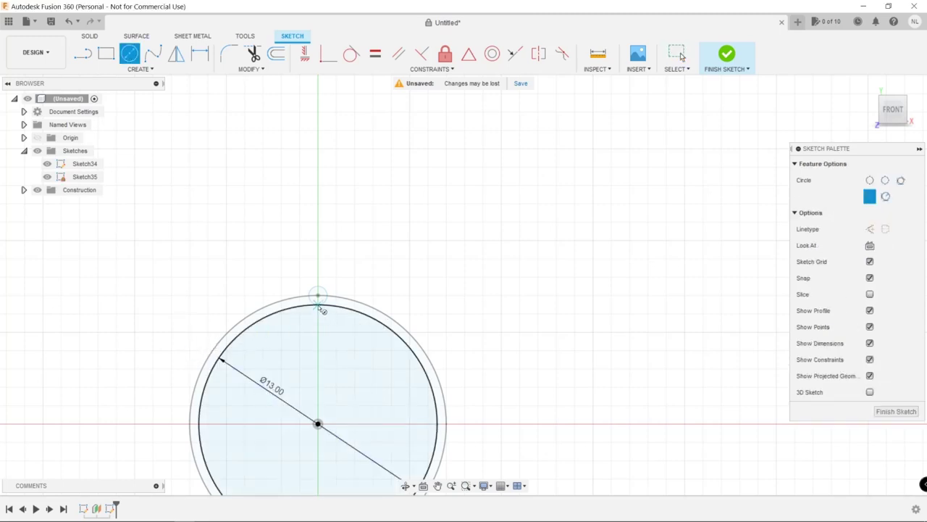
click(318, 296)
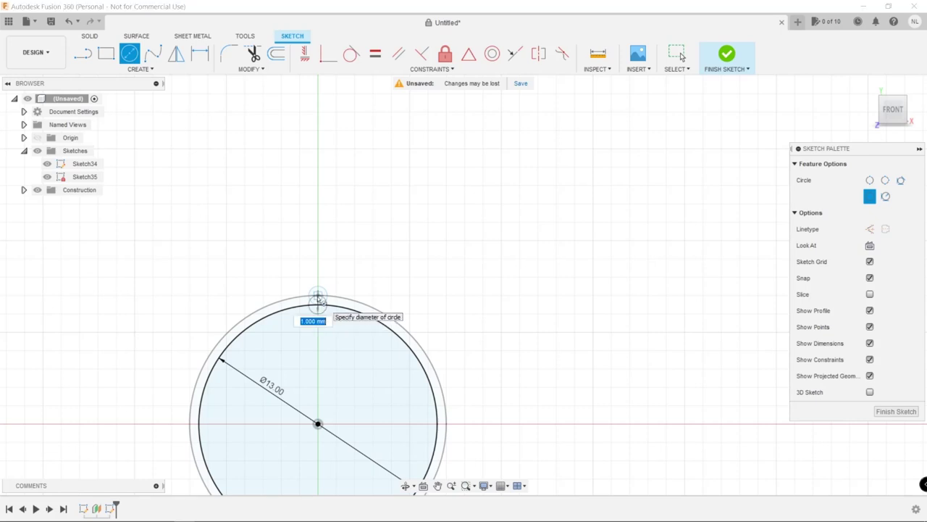
key(Tab)
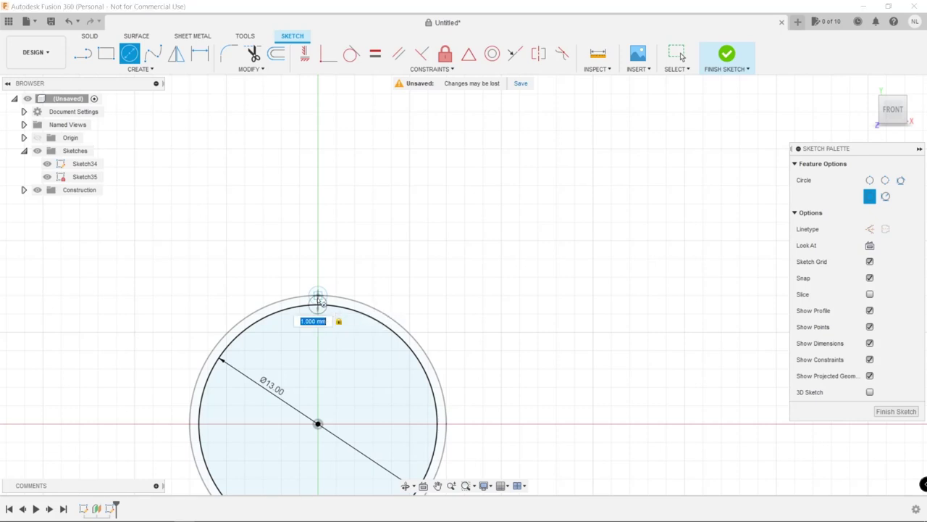
click(884, 411)
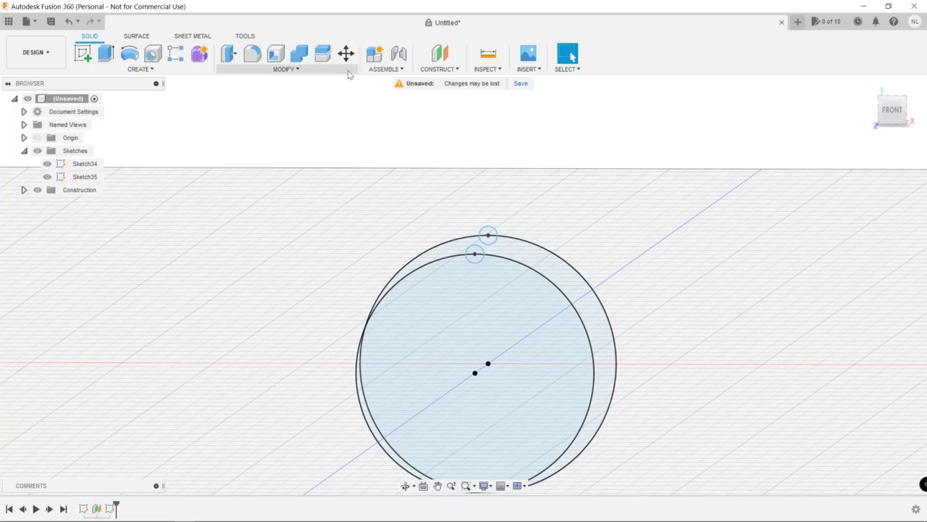
- Create a construction axis through the two circle centre points
click(438, 66)
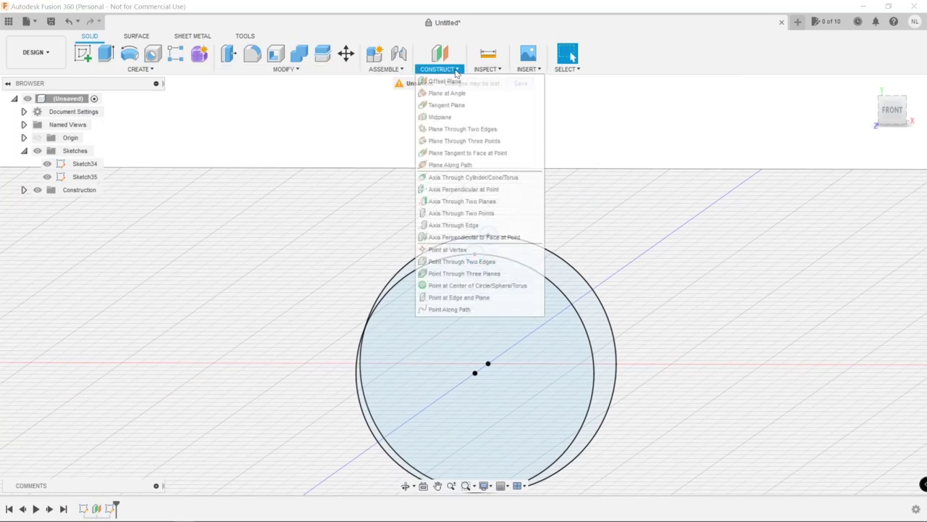
click(467, 214)
click(489, 365)
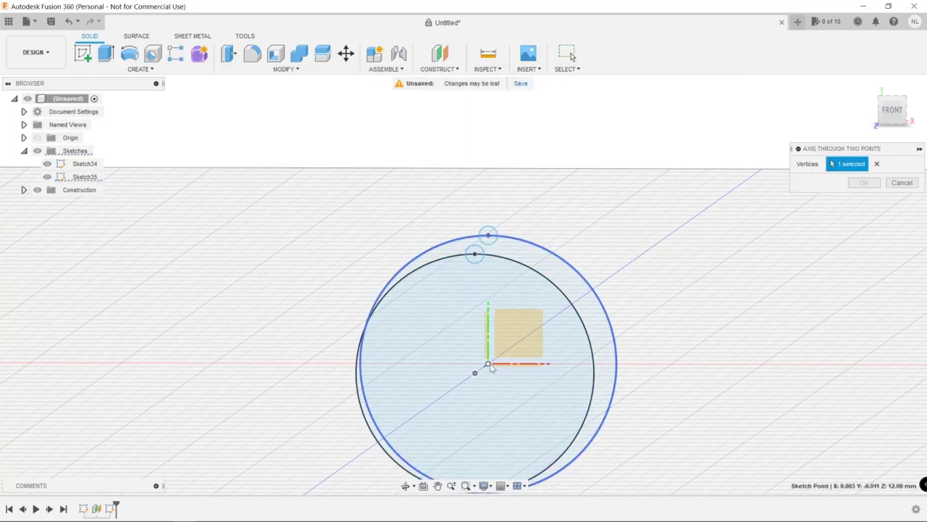
click(489, 365)
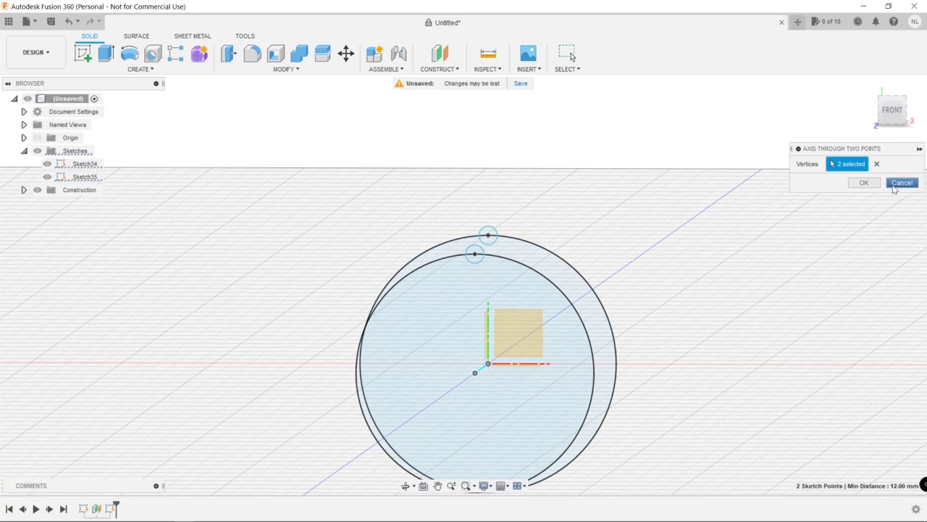
click(863, 183)
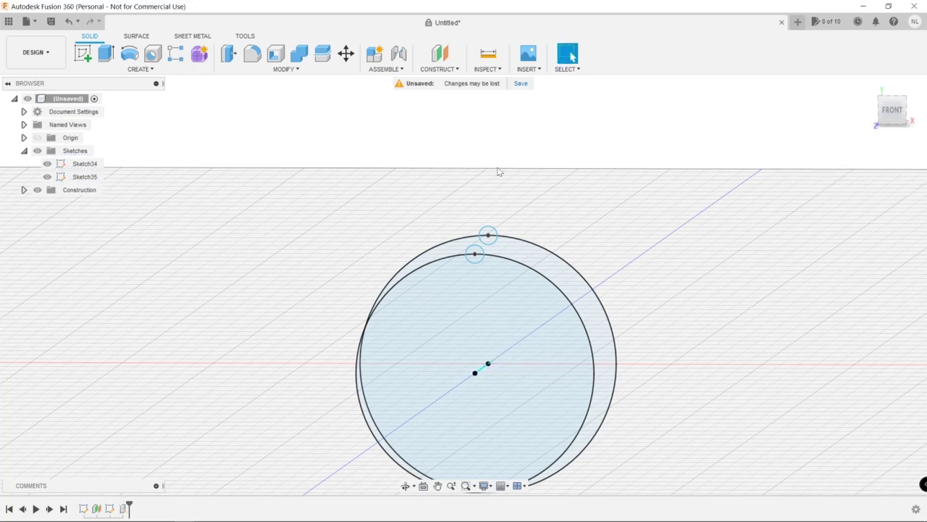
- Loft a solid body between the 14 mm and 13 mm circle profiles
click(141, 69)
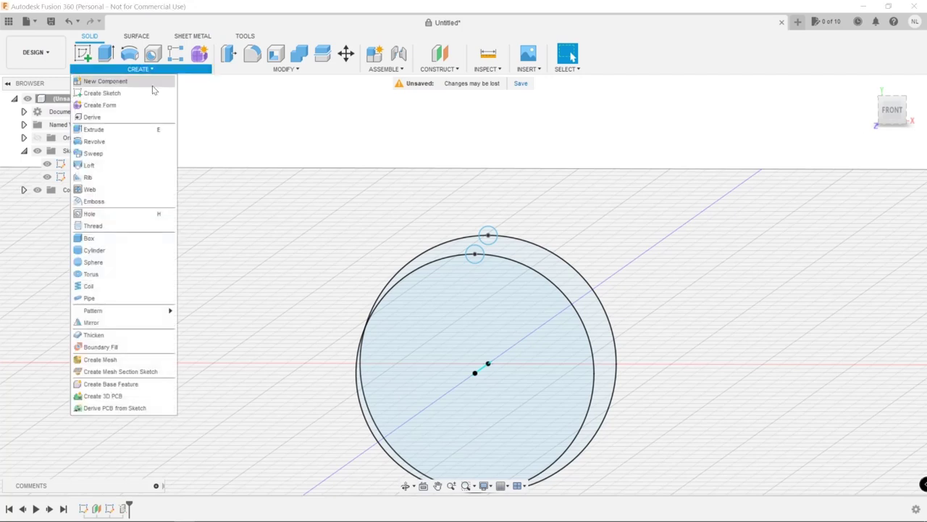
click(136, 165)
click(530, 262)
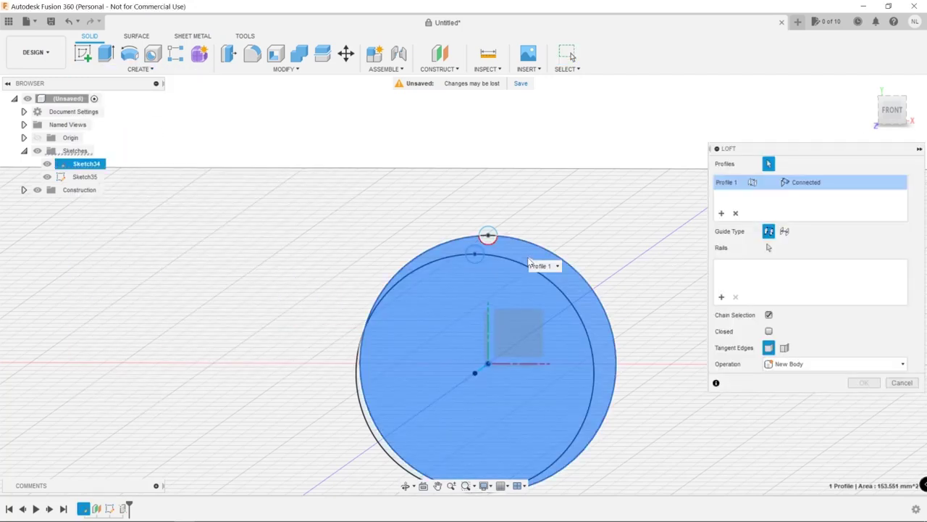
click(517, 273)
click(520, 301)
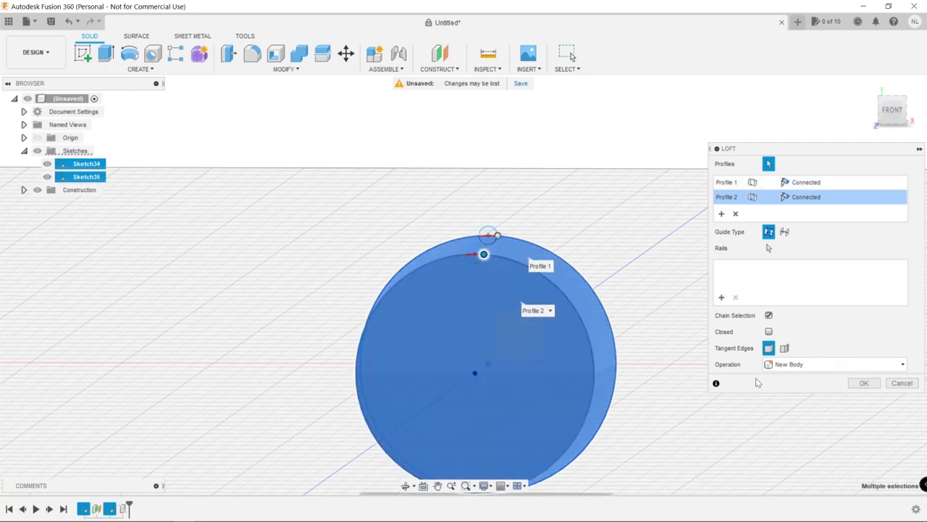
click(866, 384)
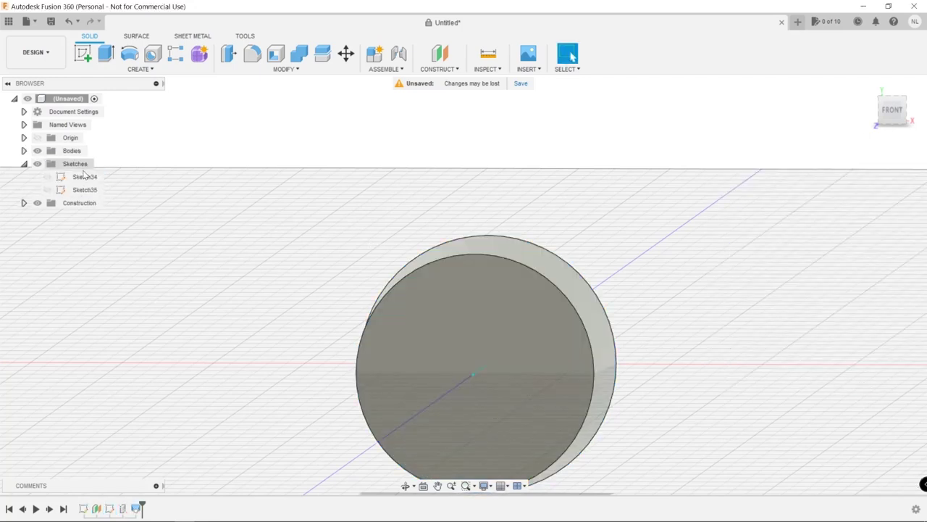
- Show Sketch34 and Sketch35 again and fillet the 13 mm end edge with radius 1
click(47, 177)
click(47, 189)
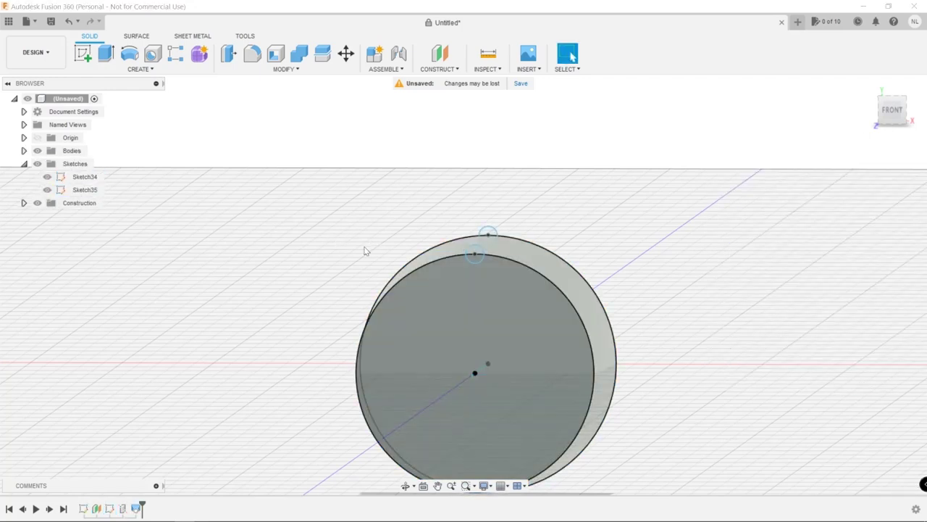
click(558, 291)
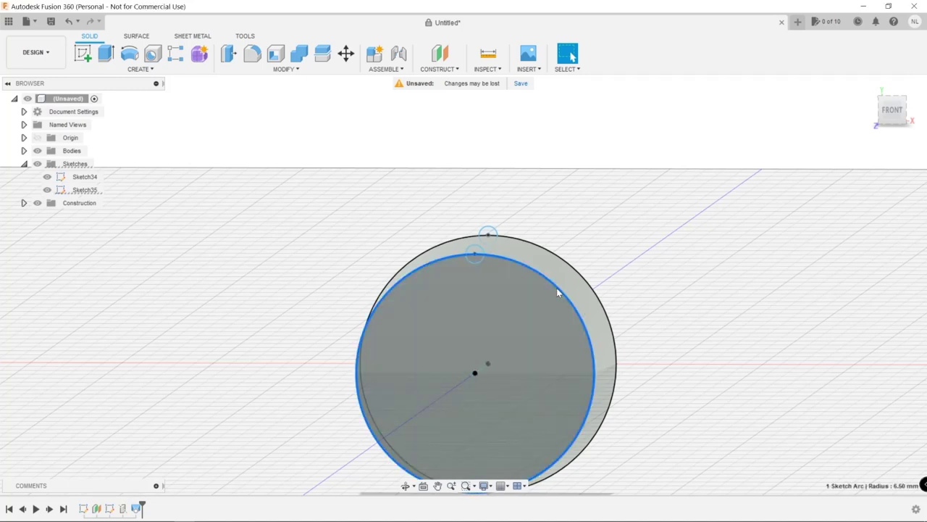
key(f)
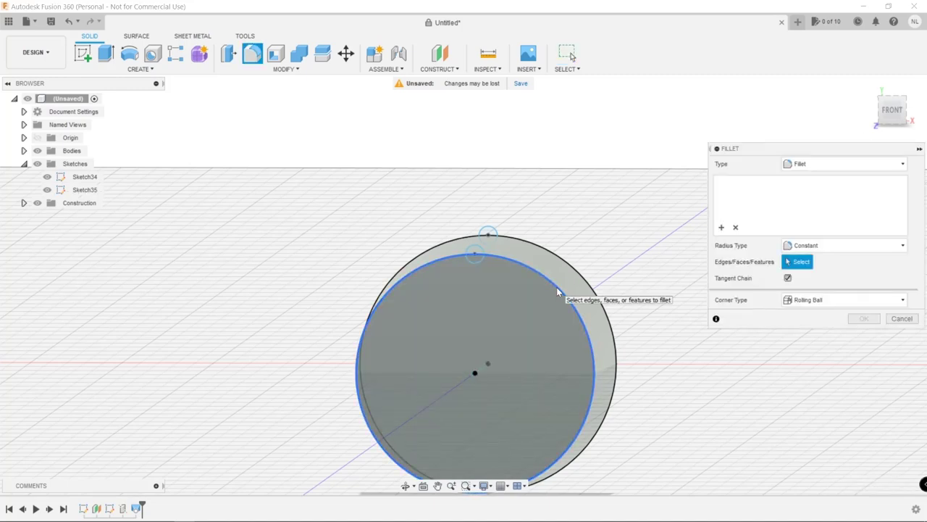
click(563, 292)
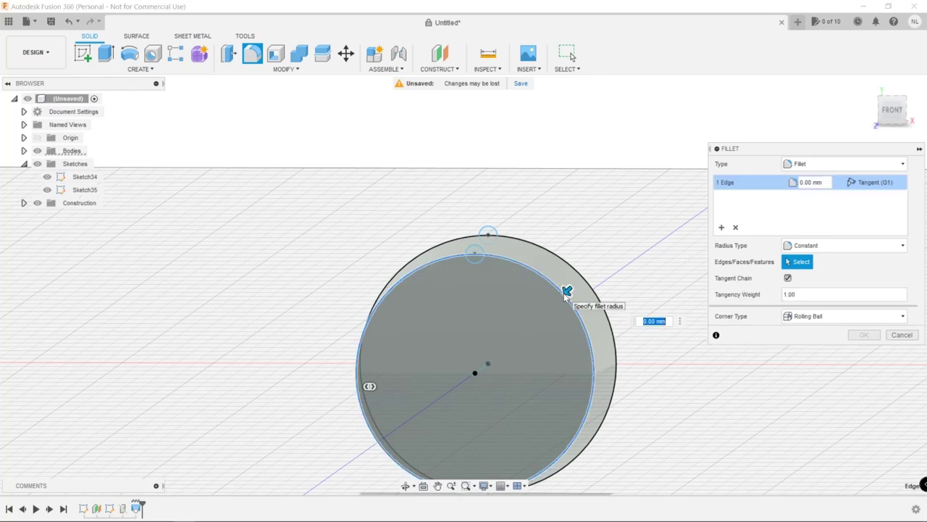
text(1)
key(Return)
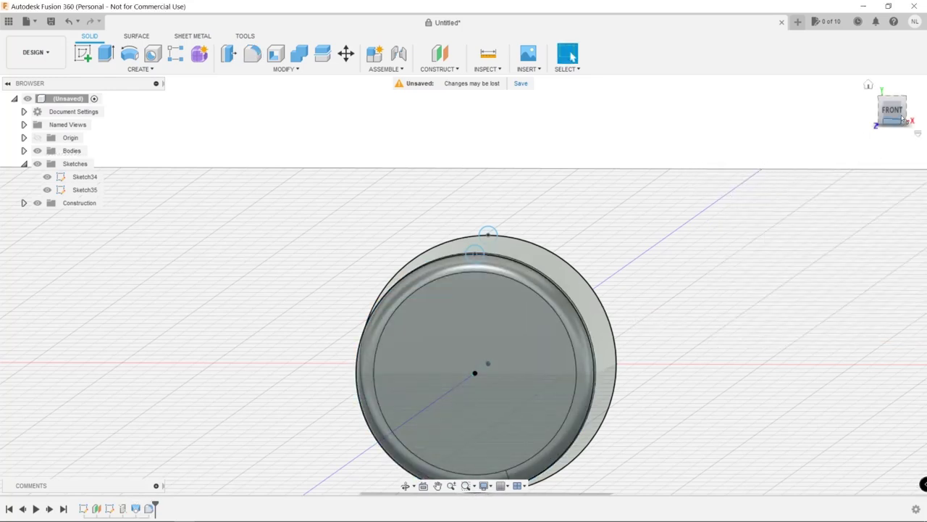
- Extrude the cylinder's end profile together with the small rim circle as a thin disc
mouse_move(907, 110)
mouse_down()
mouse_move(888, 130)
mouse_move(891, 145)
mouse_up()
click(547, 250)
key(e)
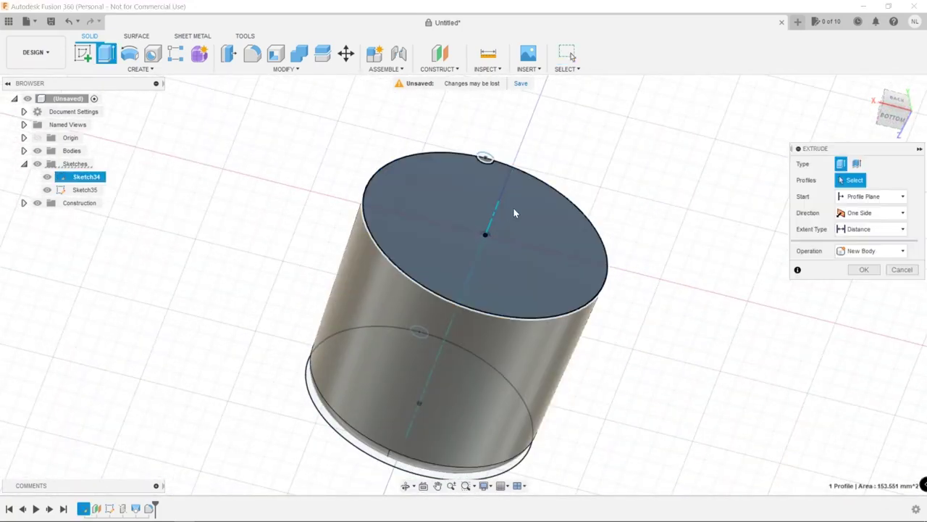
scroll(480, 179, down, 2)
scroll(481, 178, up, 3)
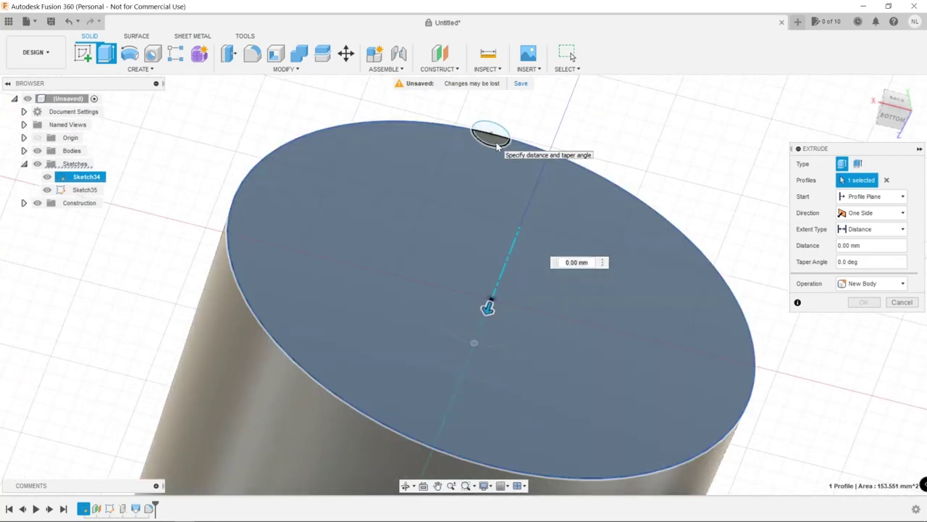
click(496, 141)
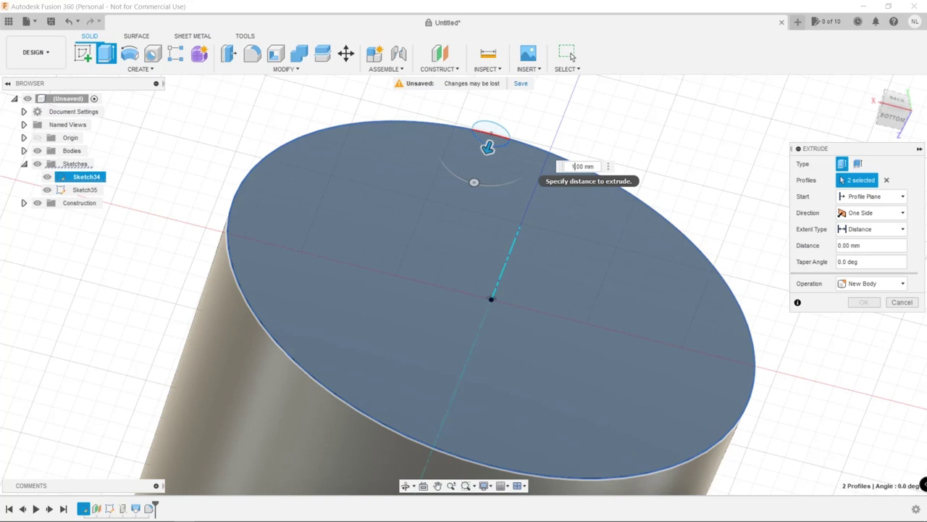
key(Return)
key(Return)
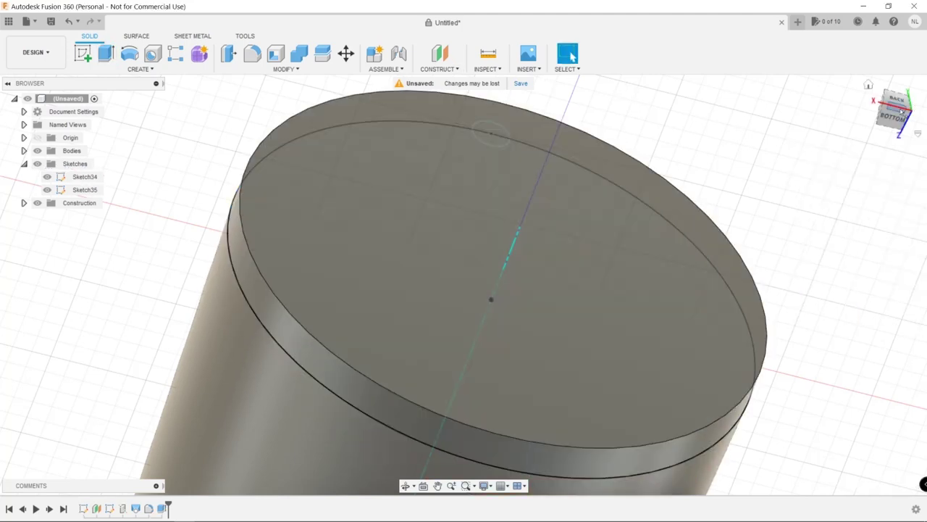
- Loft-cut a groove along the cylinder's side from the far rim circle to the near one
click(869, 86)
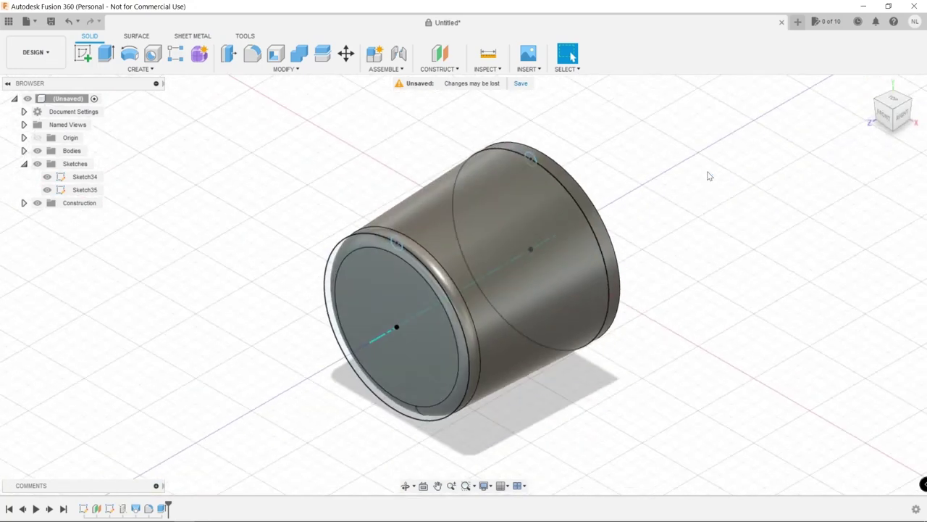
scroll(384, 273, up, 3)
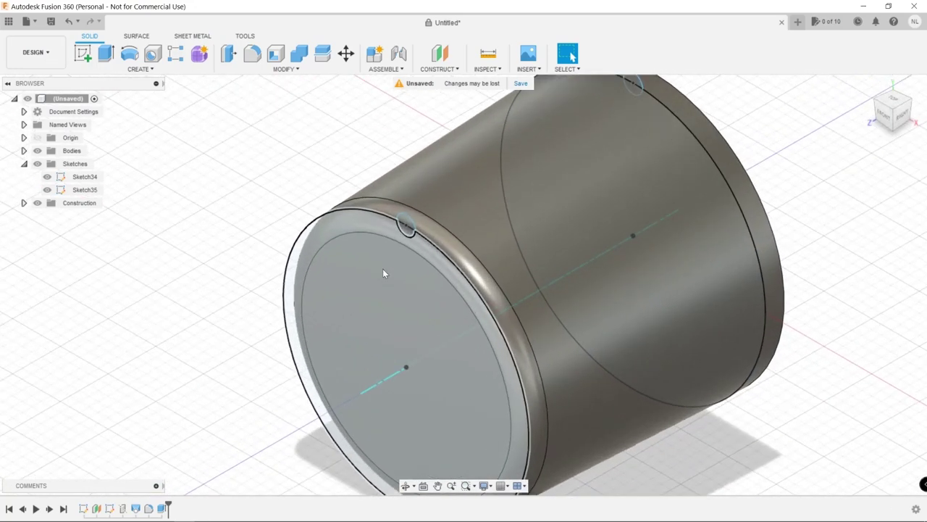
click(150, 69)
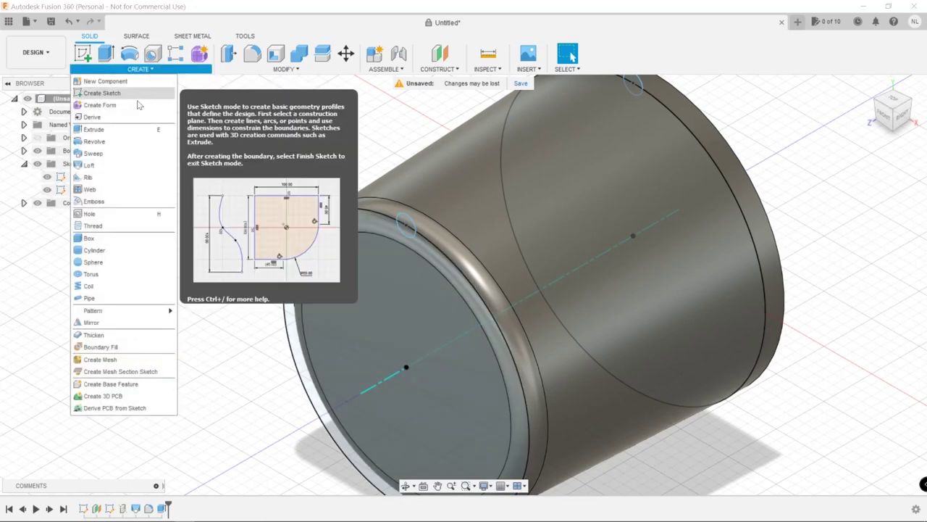
click(135, 165)
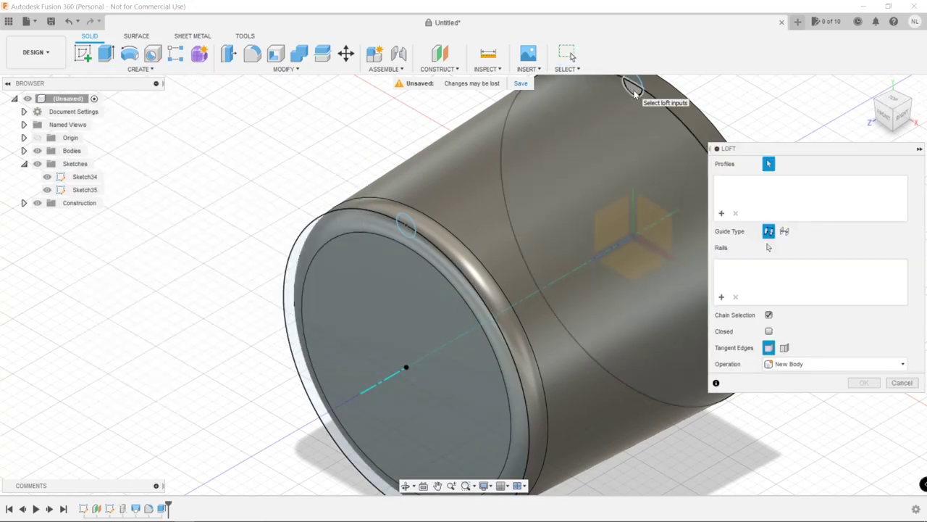
click(633, 93)
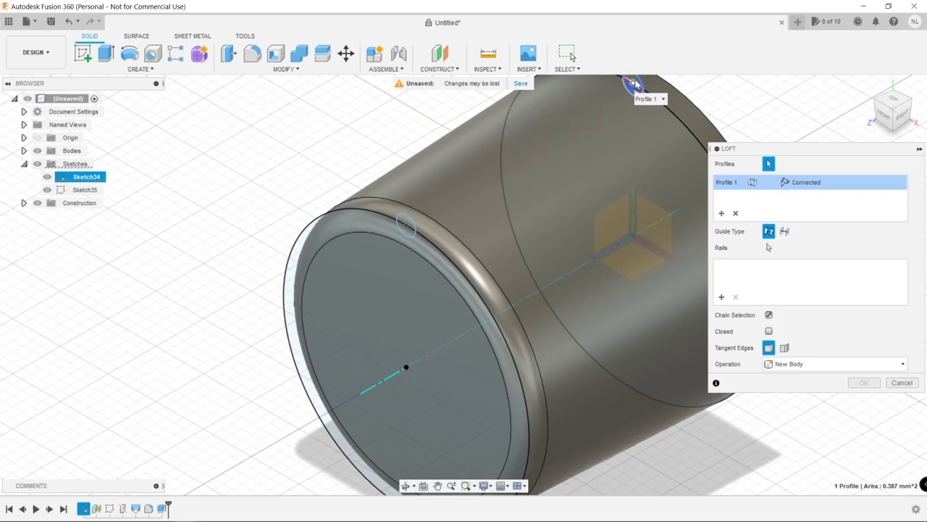
click(407, 231)
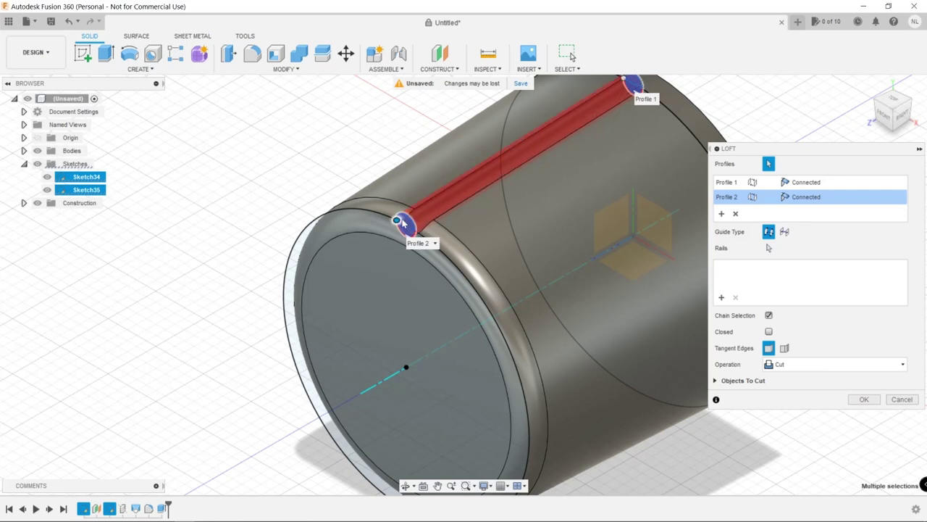
click(864, 399)
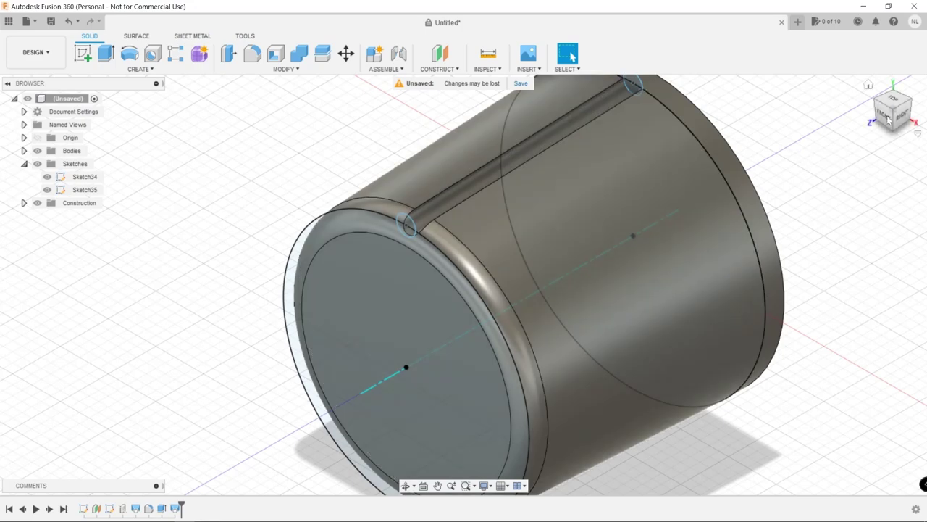
mouse_move(741, 250)
shift+middle_down()
mouse_move(652, 240)
mouse_move(609, 211)
shift+middle_up()
click(50, 190)
- Hide Sketch35 and Sketch34, then fillet the groove's edge at 0.48 mm
click(47, 190)
click(47, 177)
shift+middle_drag(84, 230, 904, 161)
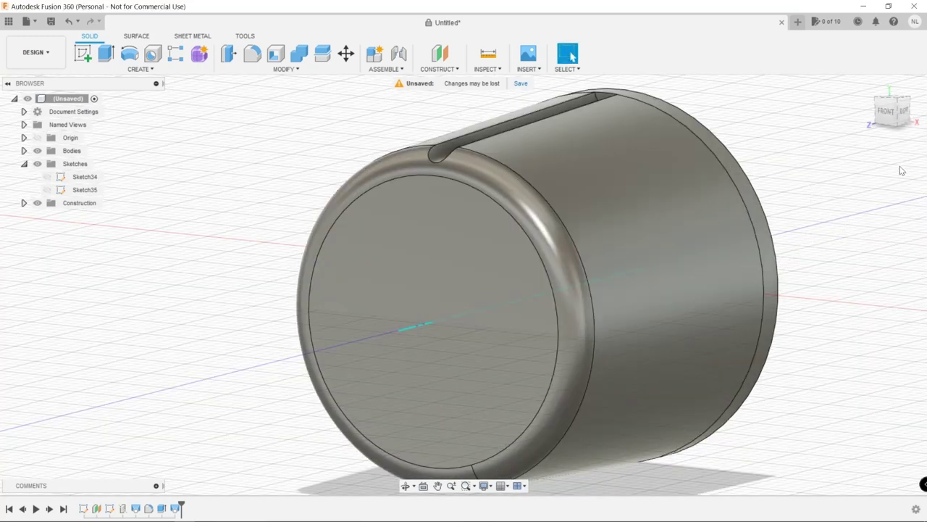
click(598, 99)
text(f)
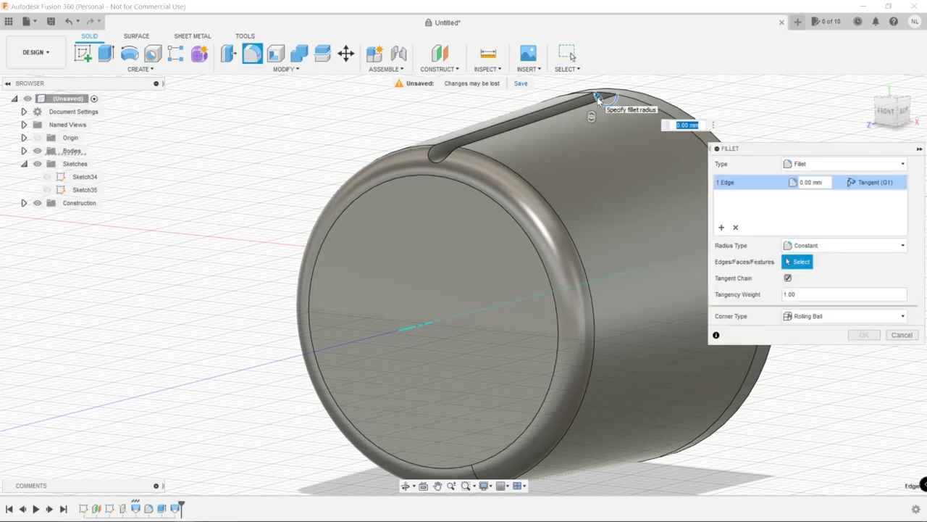
text(48)
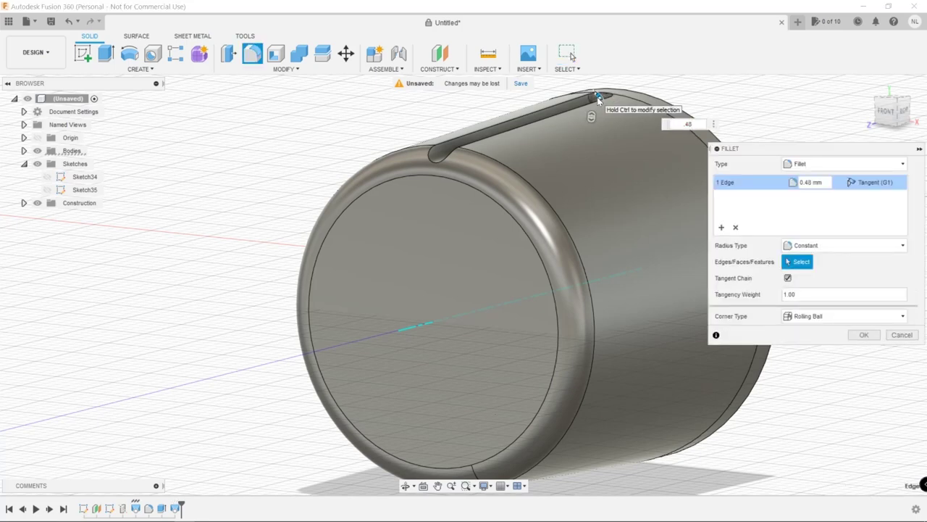
click(864, 335)
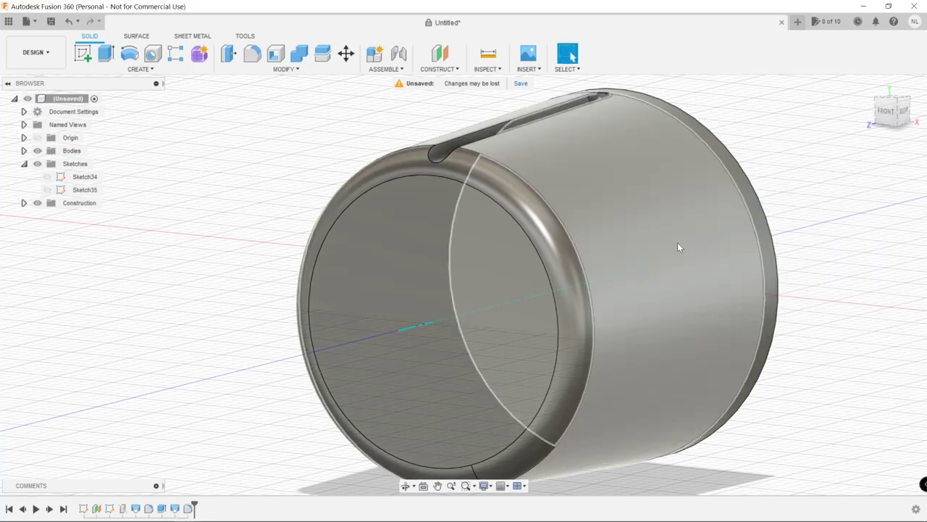
- Circular-pattern the two groove faces 16 times over 360 degrees around the central axis
click(138, 69)
mouse_move(120, 311)
click(196, 322)
click(574, 103)
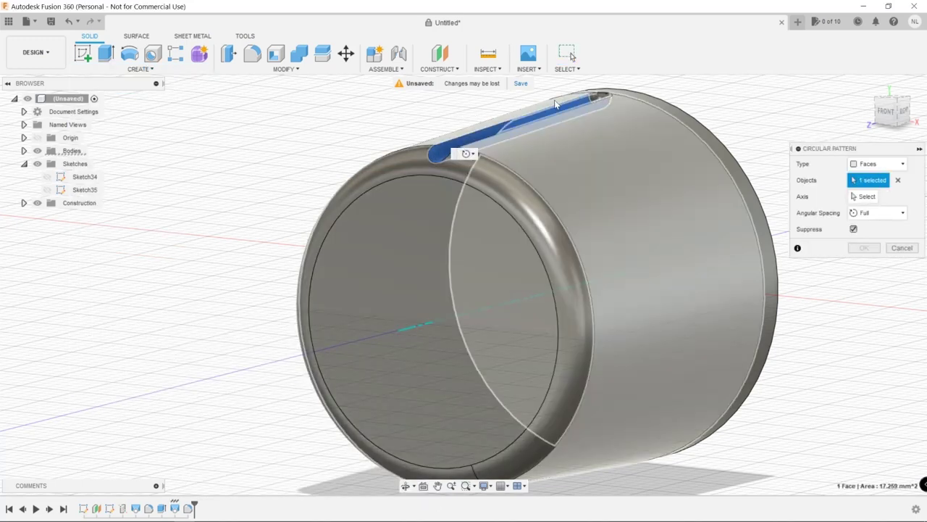
click(601, 99)
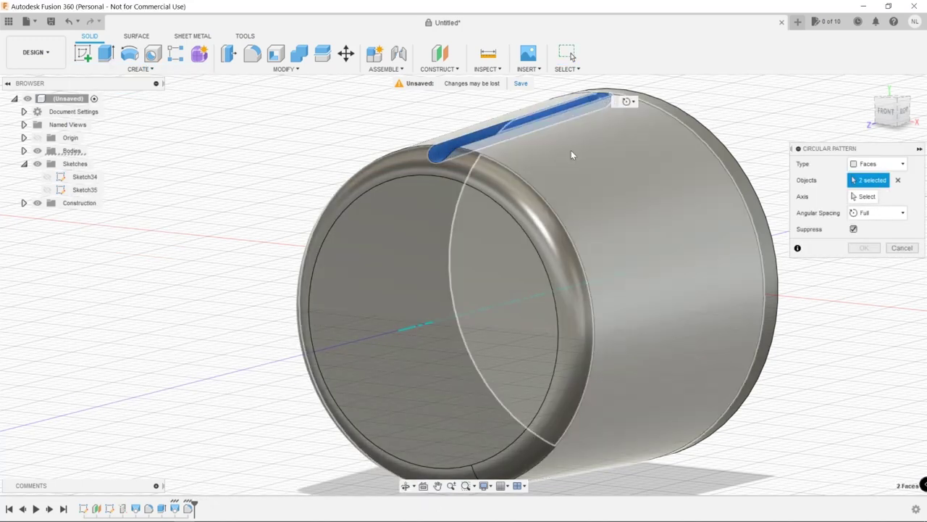
click(864, 197)
click(412, 327)
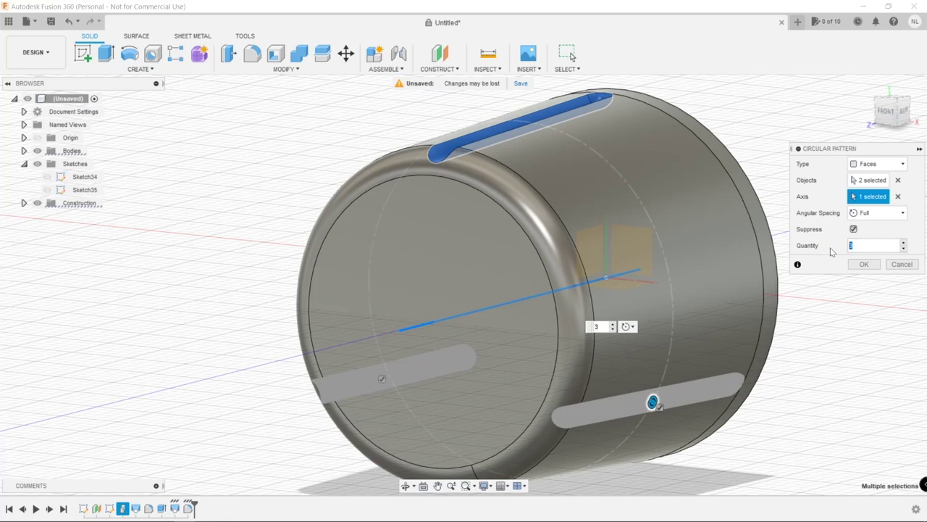
text(16)
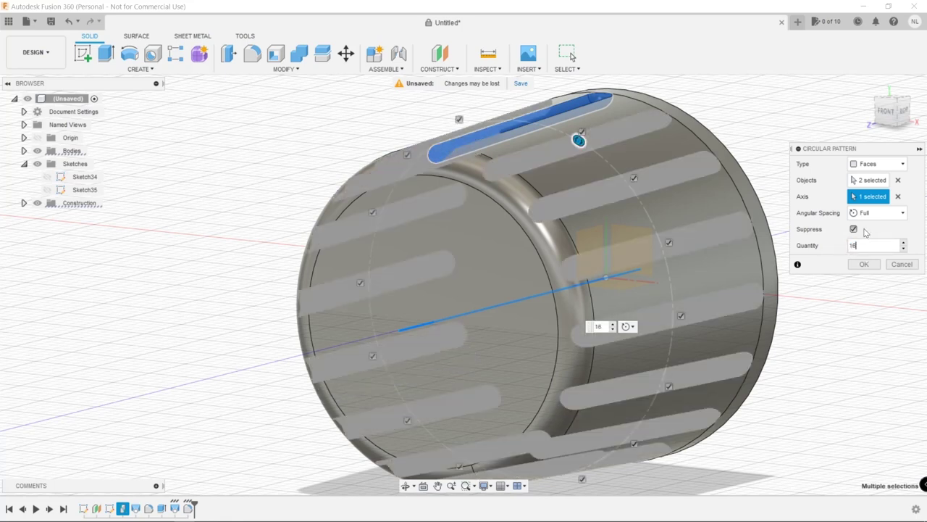
click(875, 213)
click(873, 239)
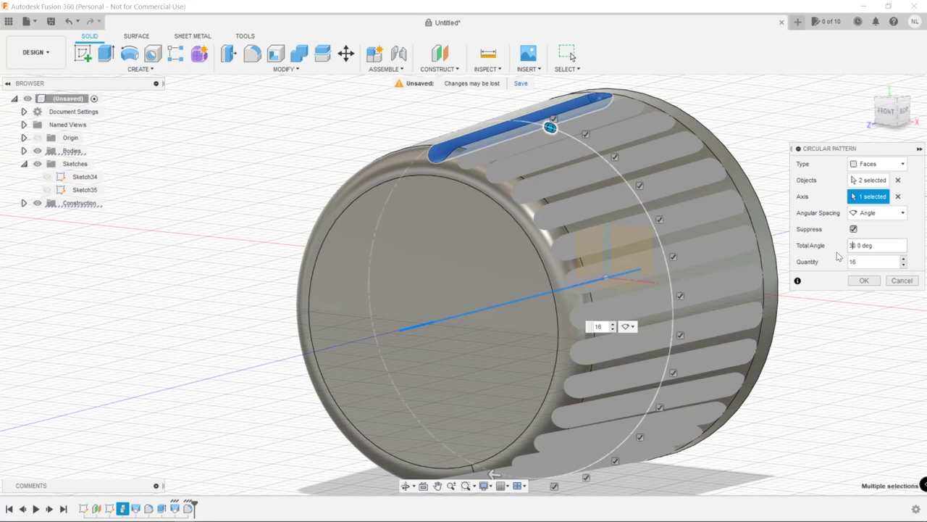
text(6)
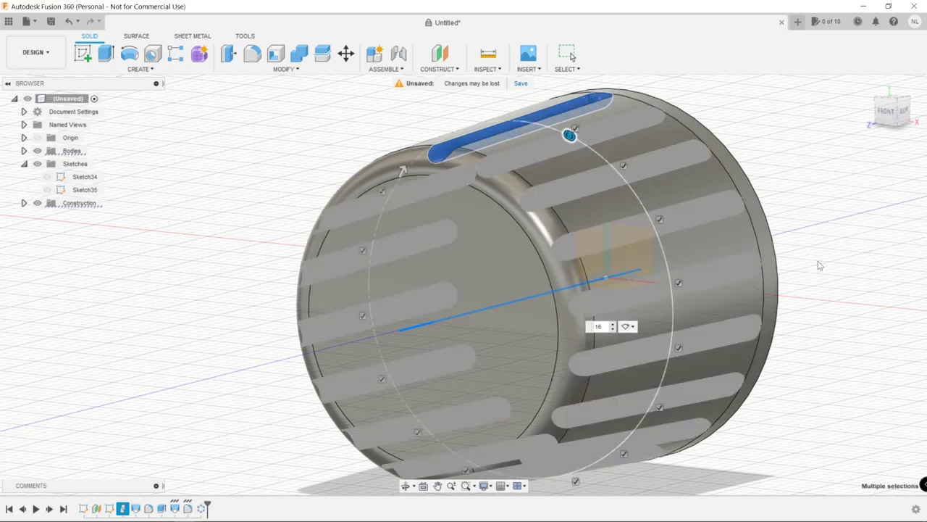
key(Return)
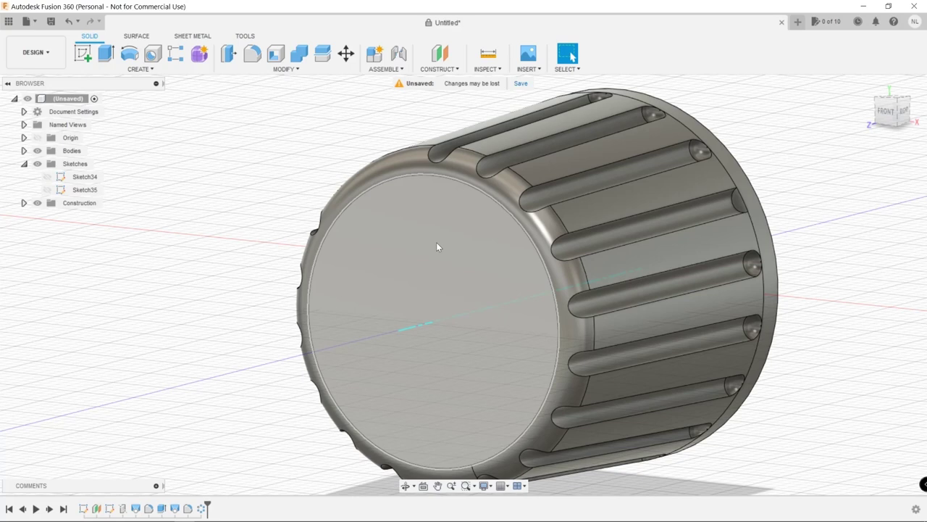
key(m)
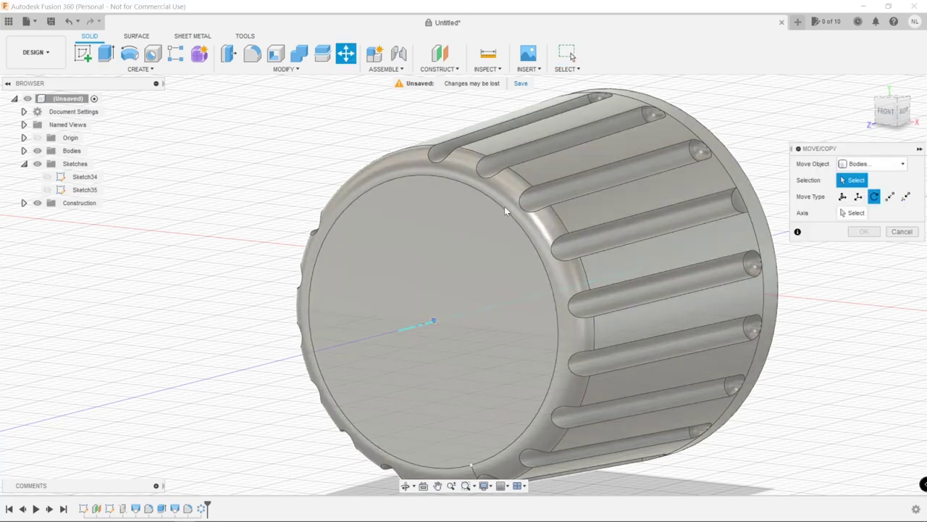
- Rotate the knob body -150 degrees about the central axis line, then view it from below
click(505, 211)
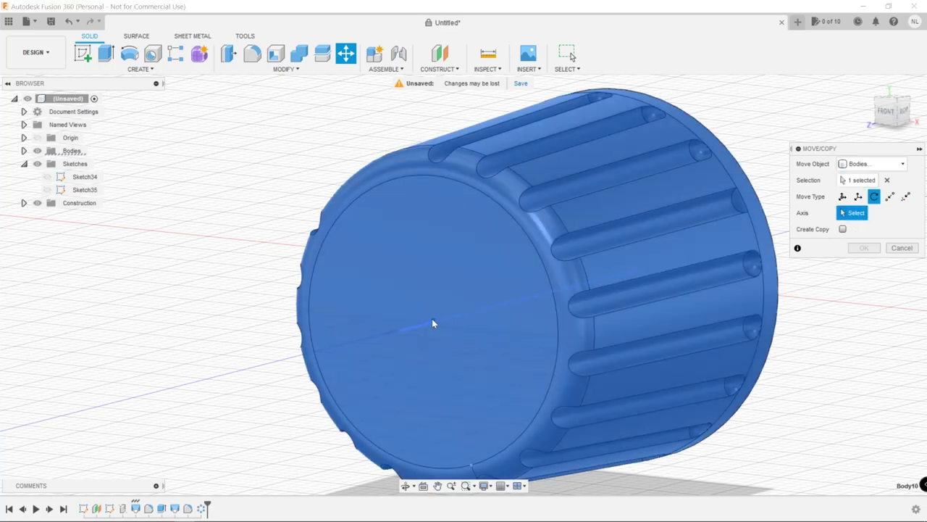
click(485, 310)
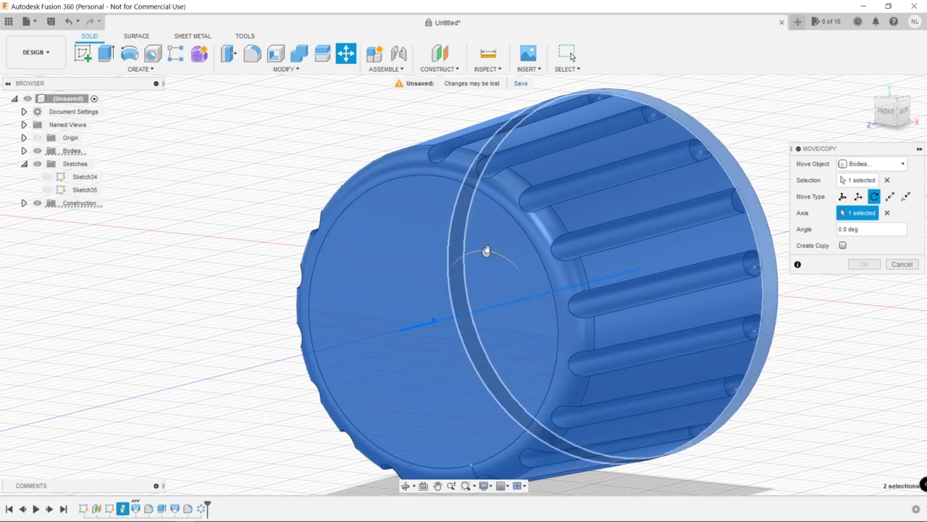
drag(486, 253, 447, 302)
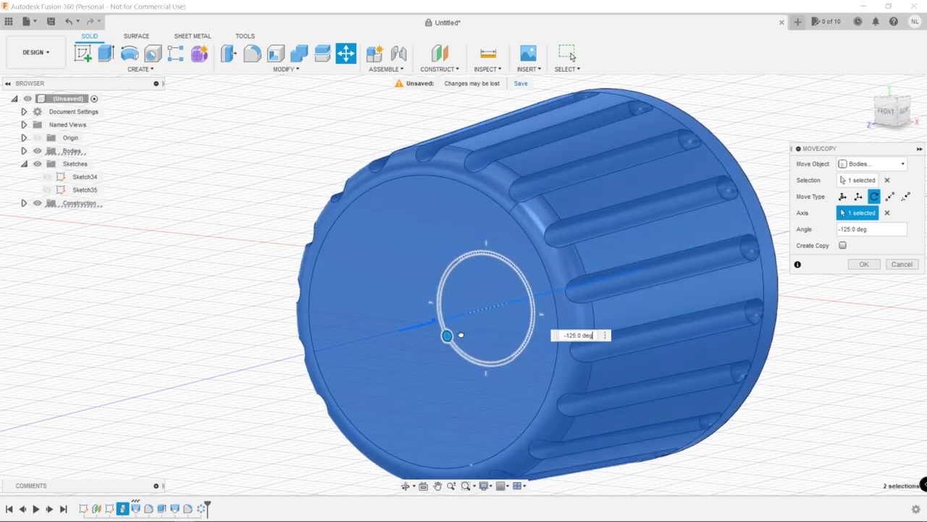
drag(461, 336, 464, 353)
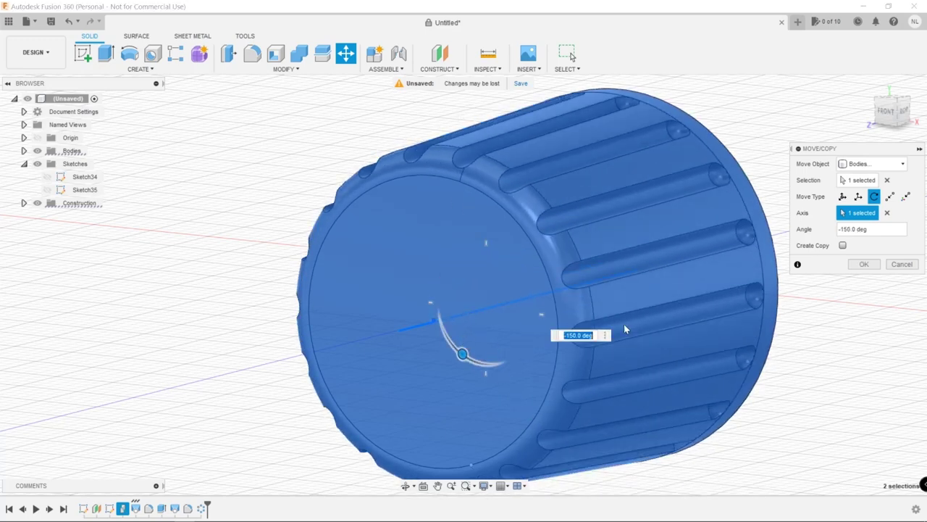
click(859, 263)
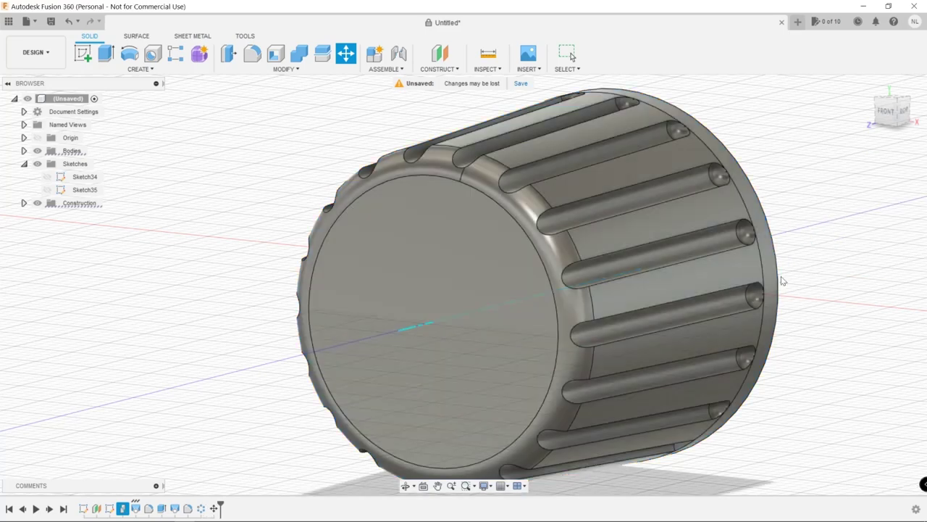
click(887, 127)
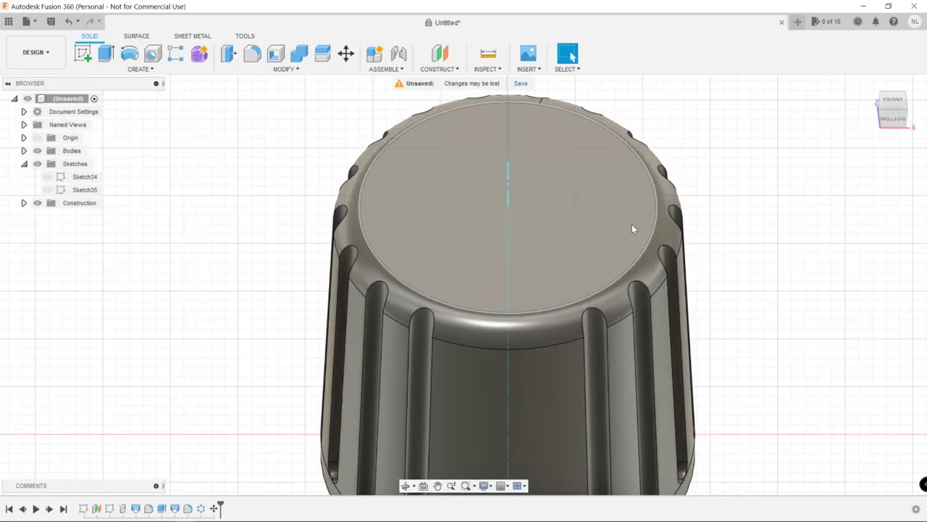
- Add a tangent plane on the knob's flat side face and open Sketch36 on it
click(440, 69)
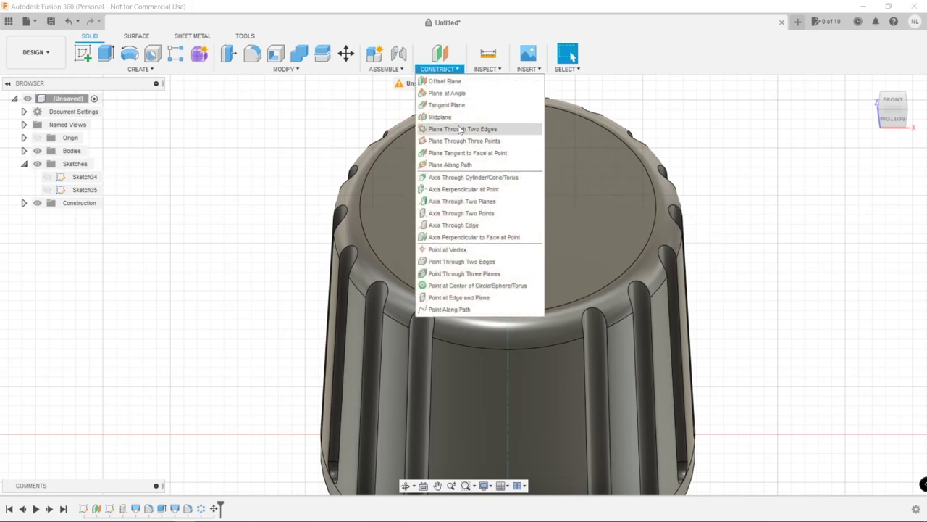
click(579, 102)
click(520, 367)
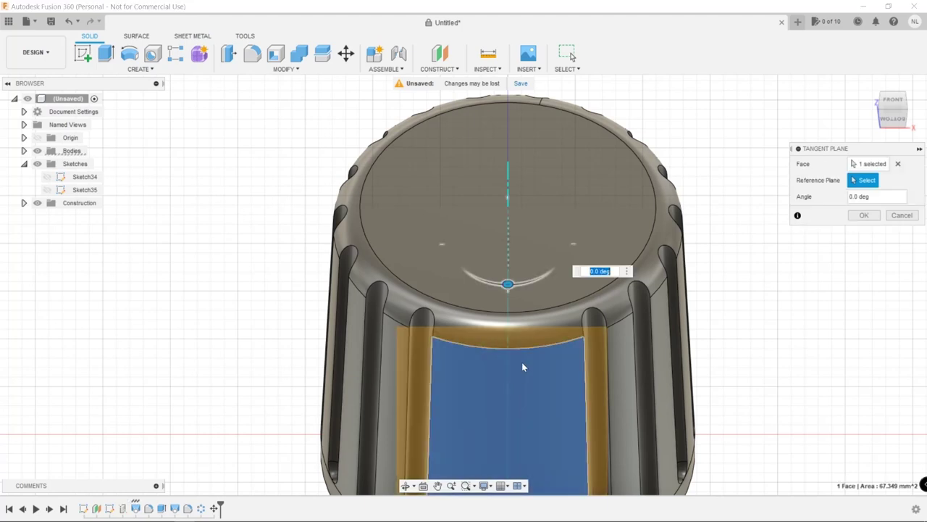
click(865, 215)
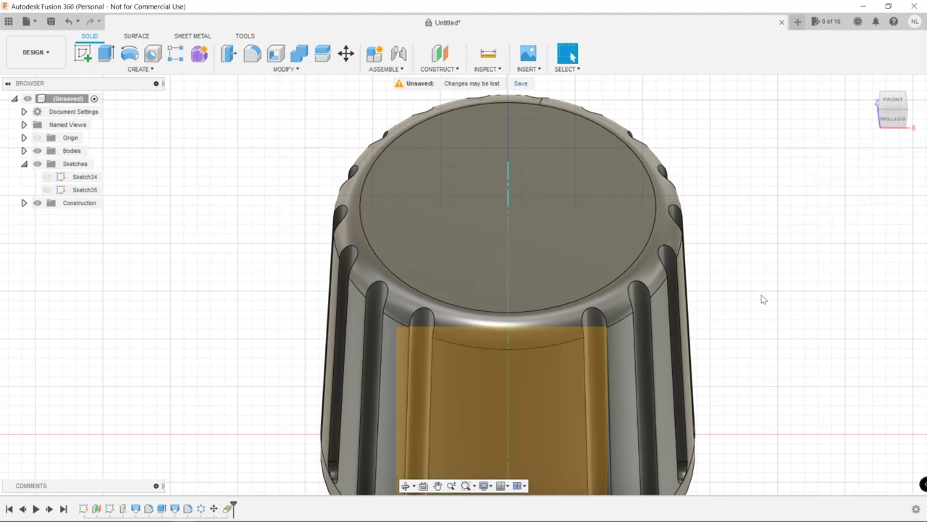
scroll(725, 297, down, 3)
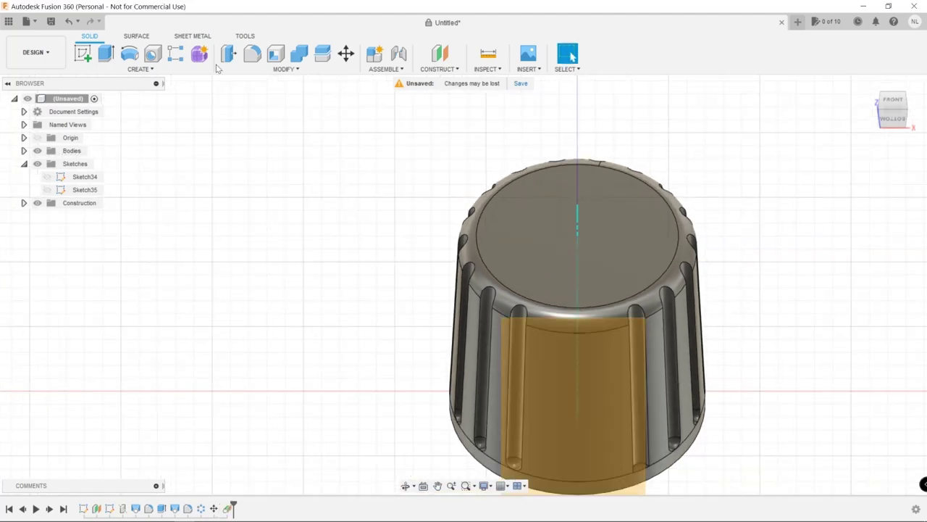
click(82, 52)
click(572, 377)
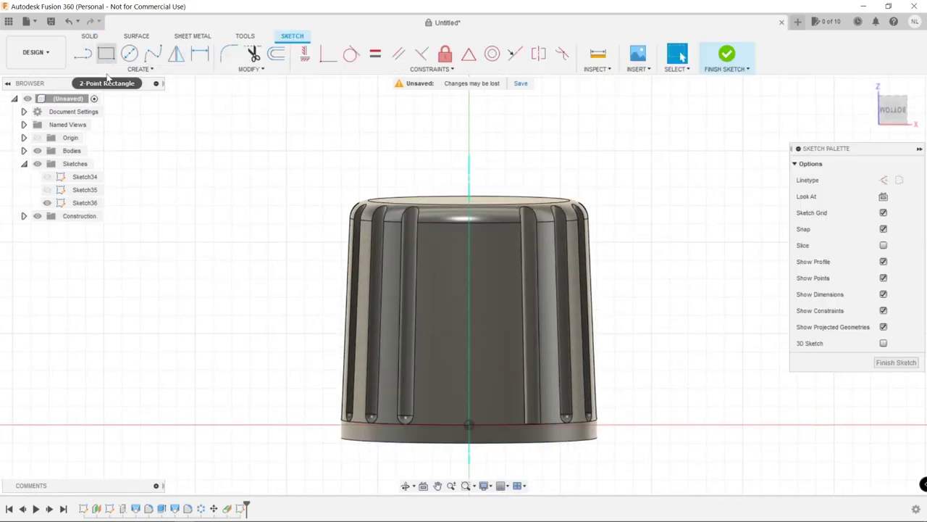
- Draw a 0.75 × 12 mm rectangle from the origin on the knob's side
key(r)
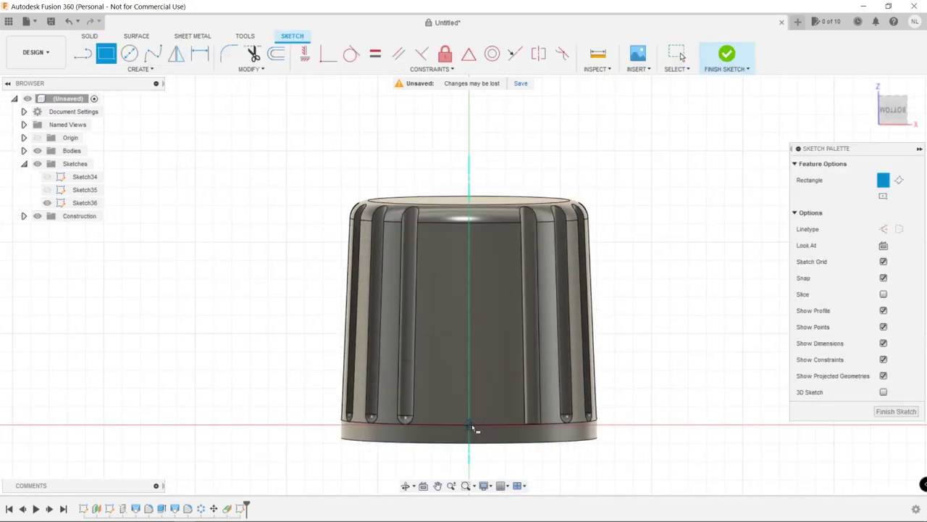
click(469, 426)
key(Tab)
key(Tab)
key(BackSpace)
text(.75)
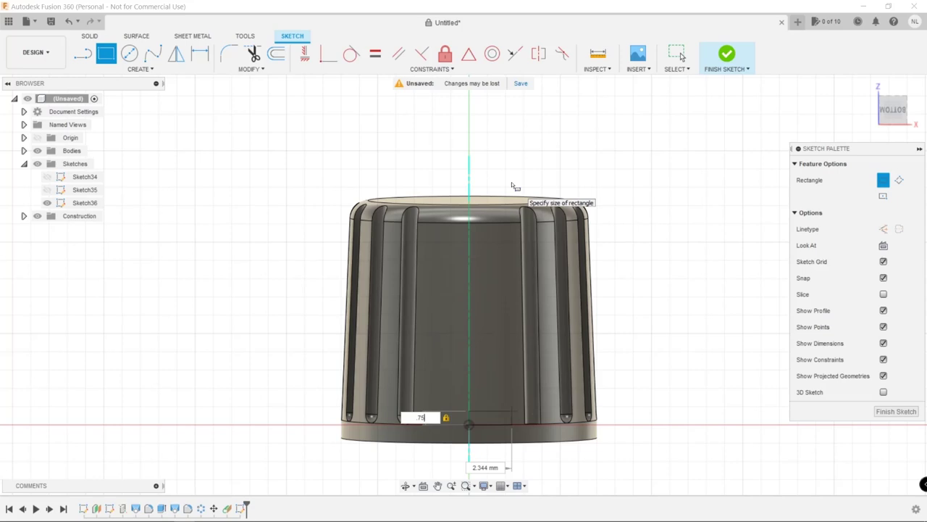
key(Tab)
text(12)
key(Return)
key(Escape)
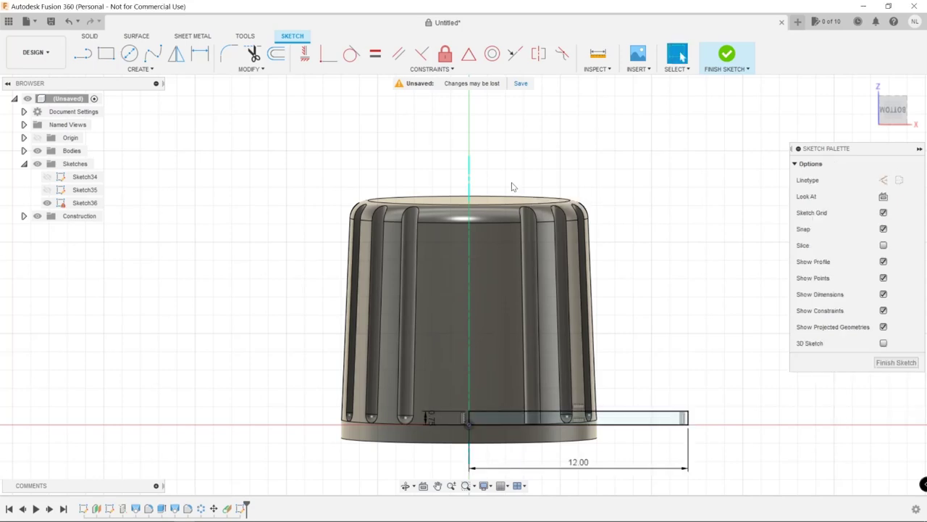
- Undo the wrong rectangle and set the 0.75 mm strip's height to 12 mm
double_click(582, 464)
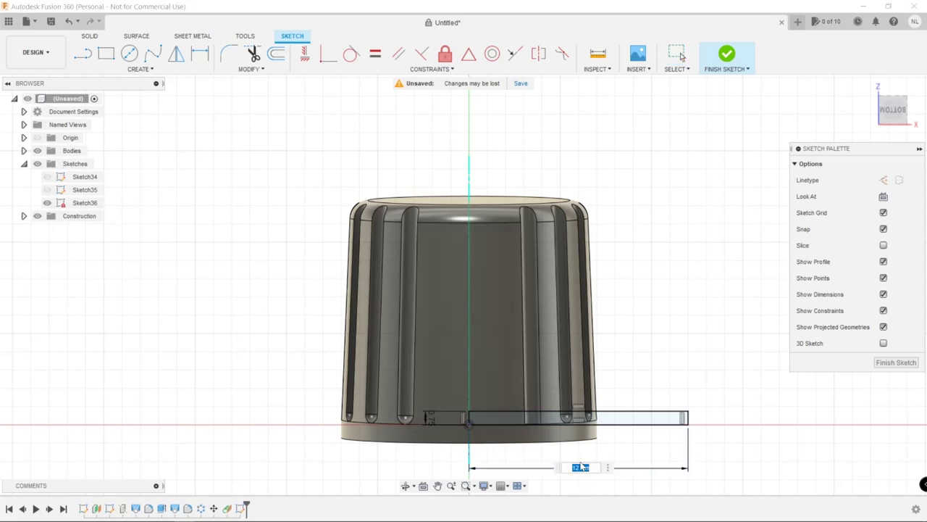
key(Return)
key(ctrl+z)
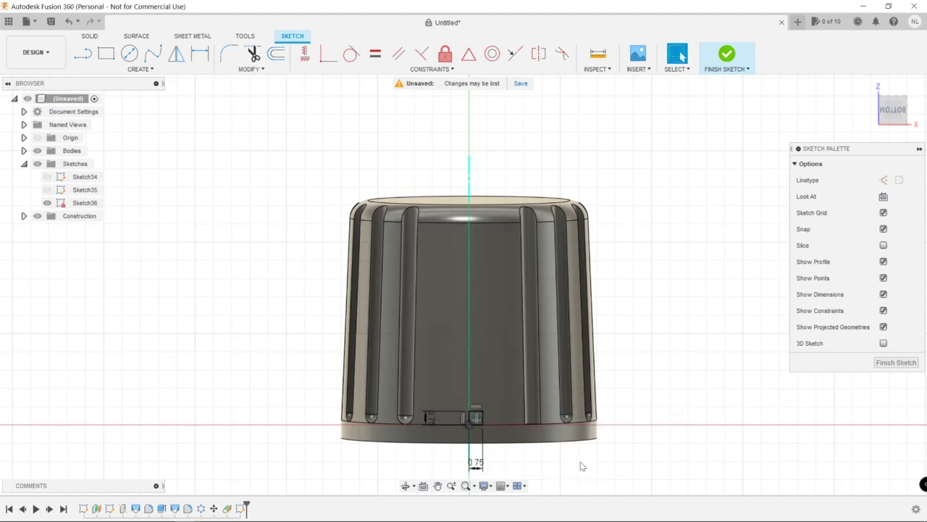
double_click(427, 419)
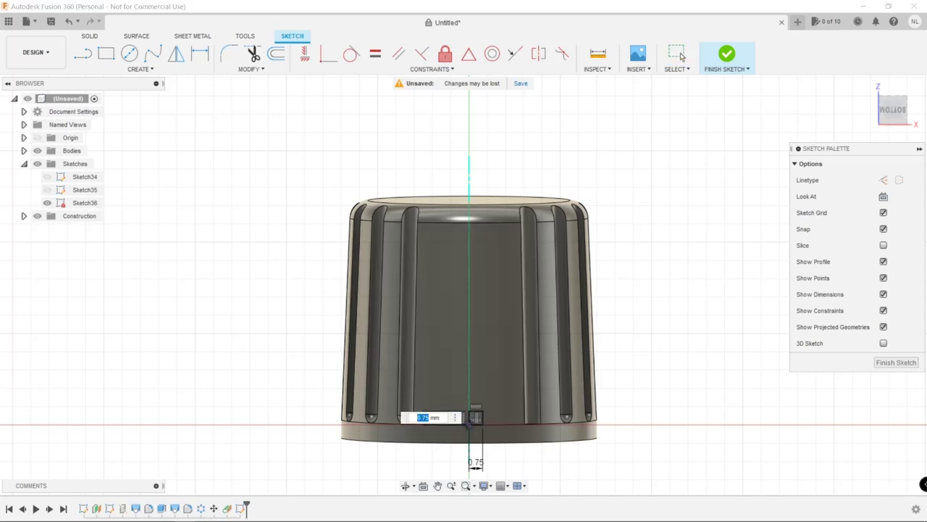
text(12)
key(Return)
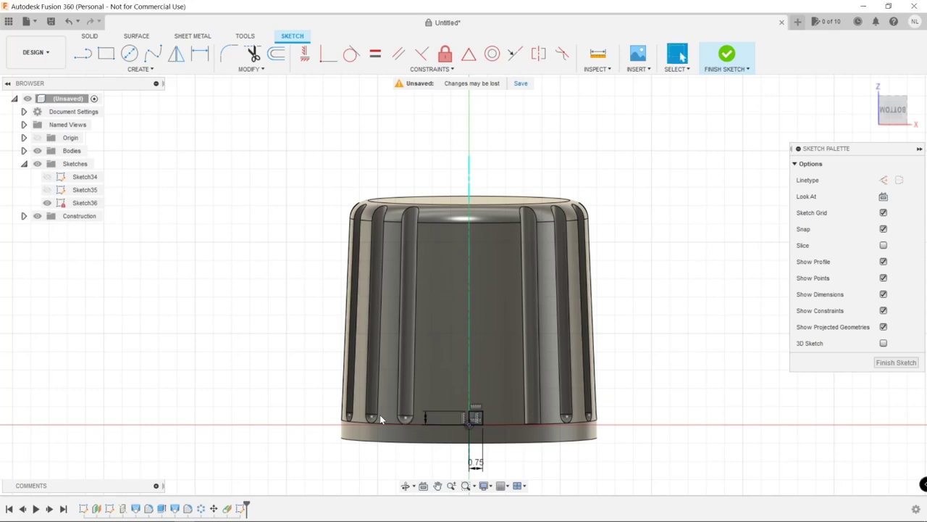
key(Escape)
- Draw a 1.5 × 12 mm rectangle beside the centre strip
key(r)
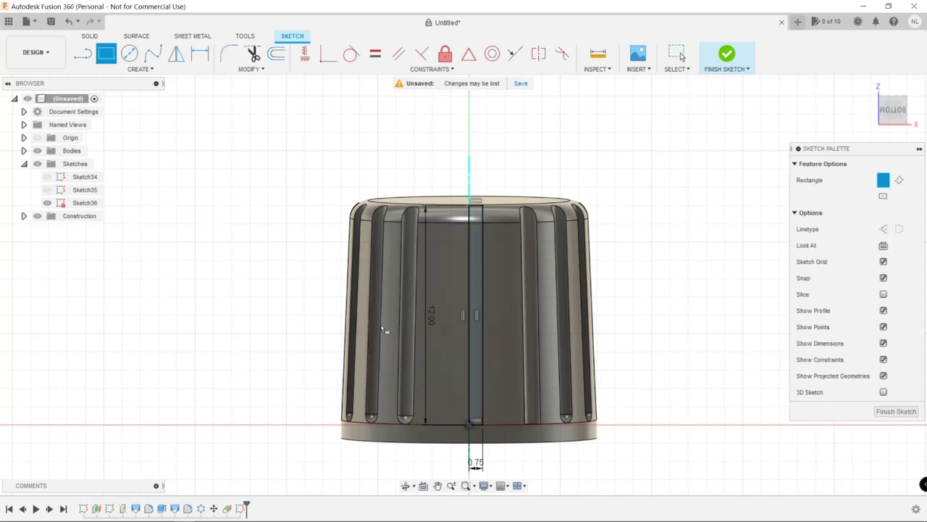
click(470, 423)
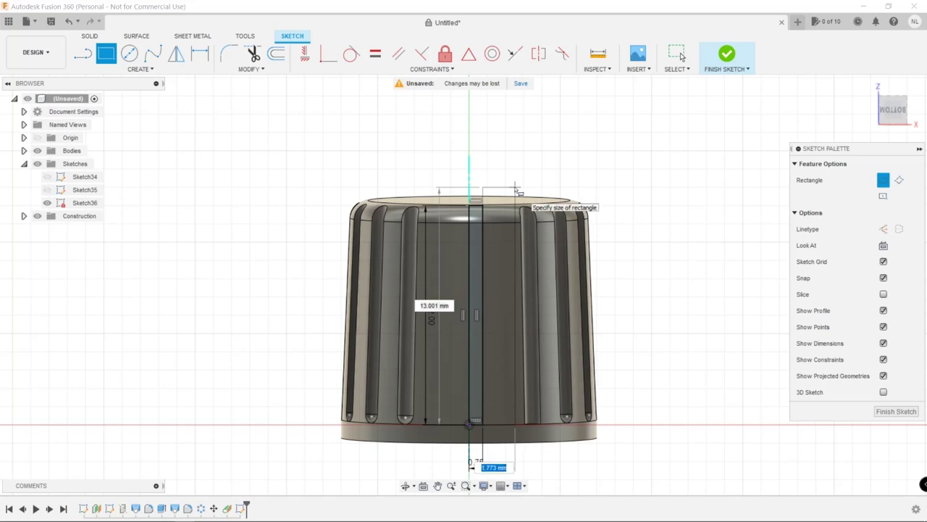
text(1.)
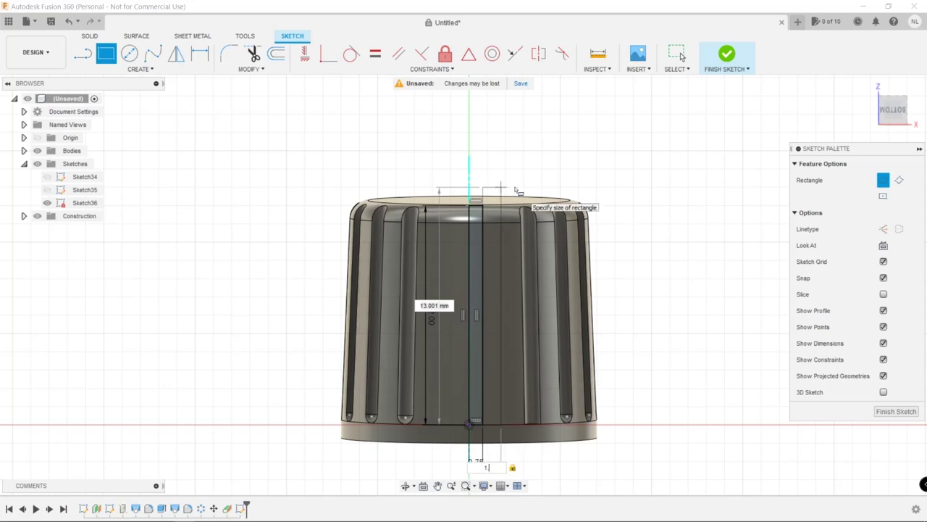
text(5)
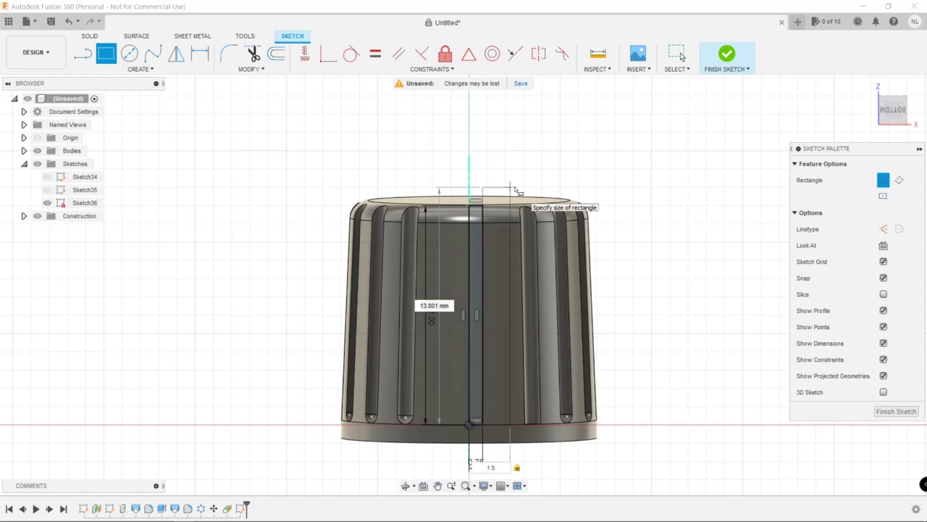
key(Tab)
text(12)
key(Return)
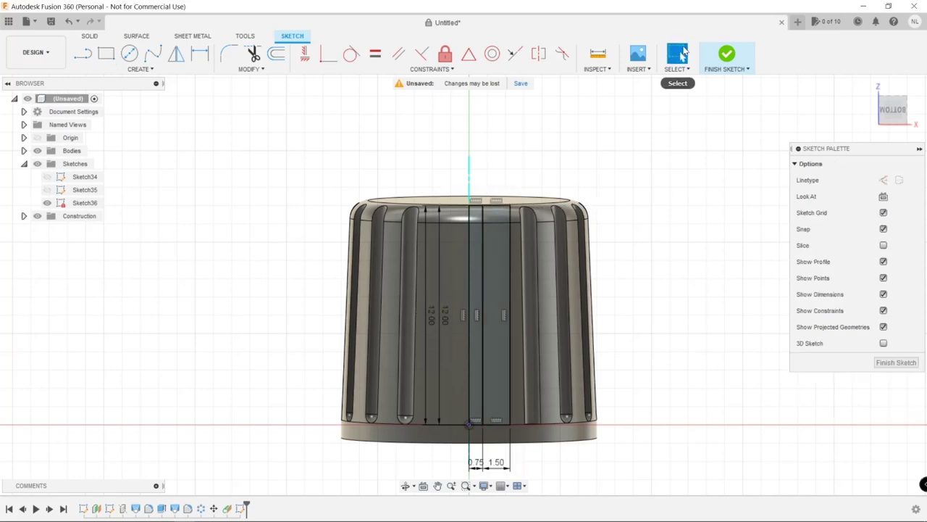
- Add a 0.75 mm wide strip on the other side of the centre line
key(r)
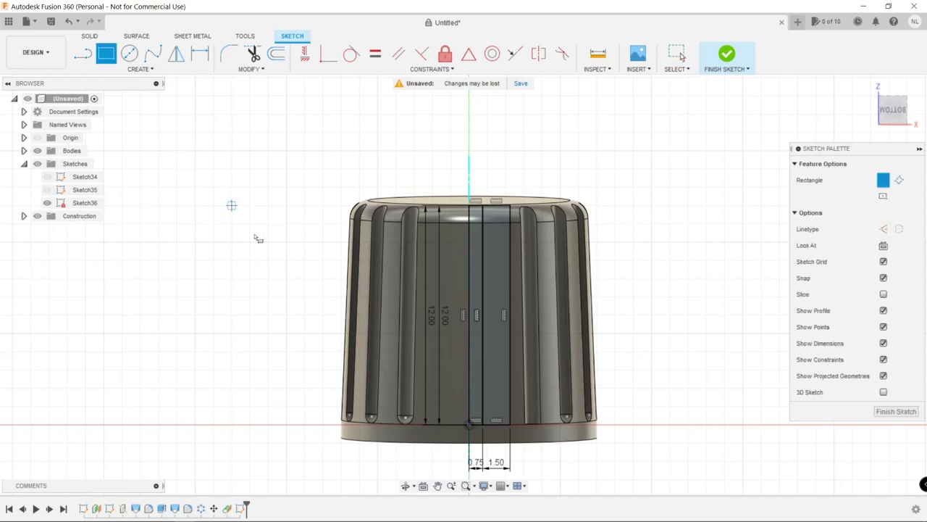
click(471, 427)
key(Tab)
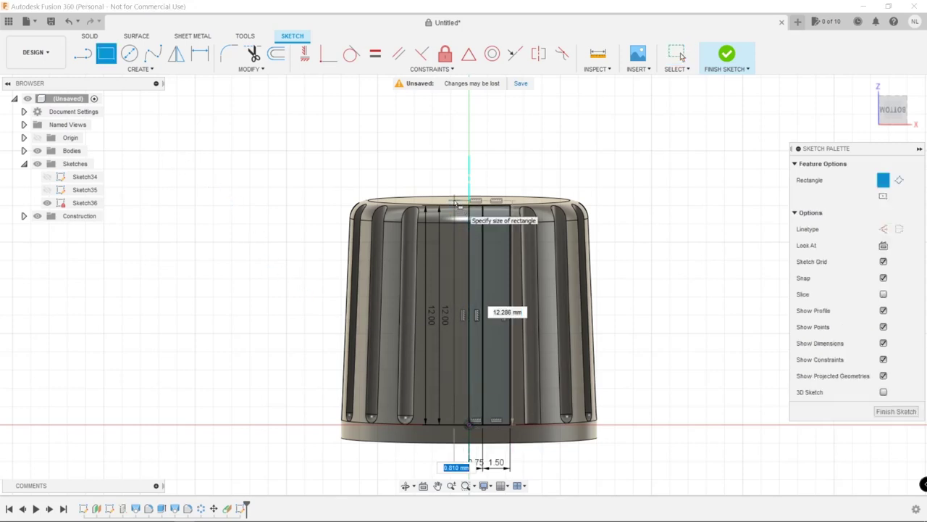
text(75)
key(Return)
key(Escape)
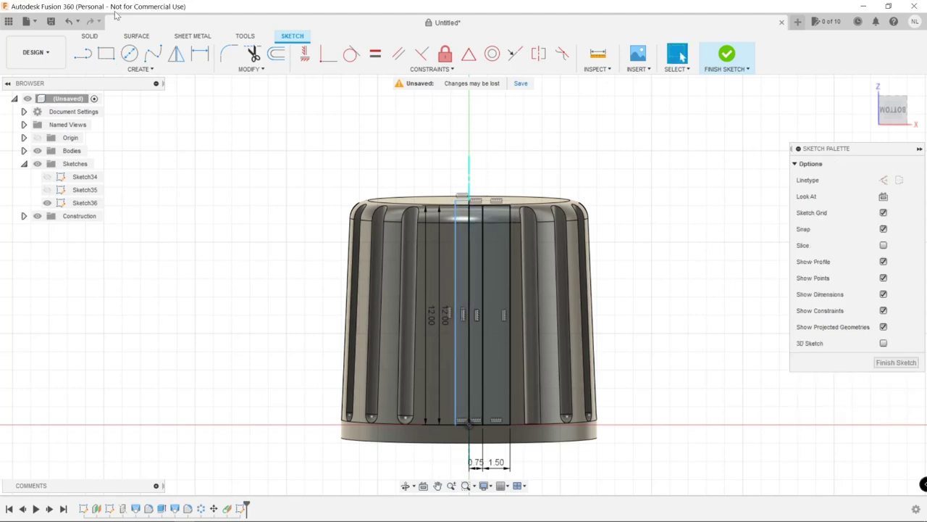
- Add the outer 1.5 × 12 mm rectangle to complete the row
click(104, 57)
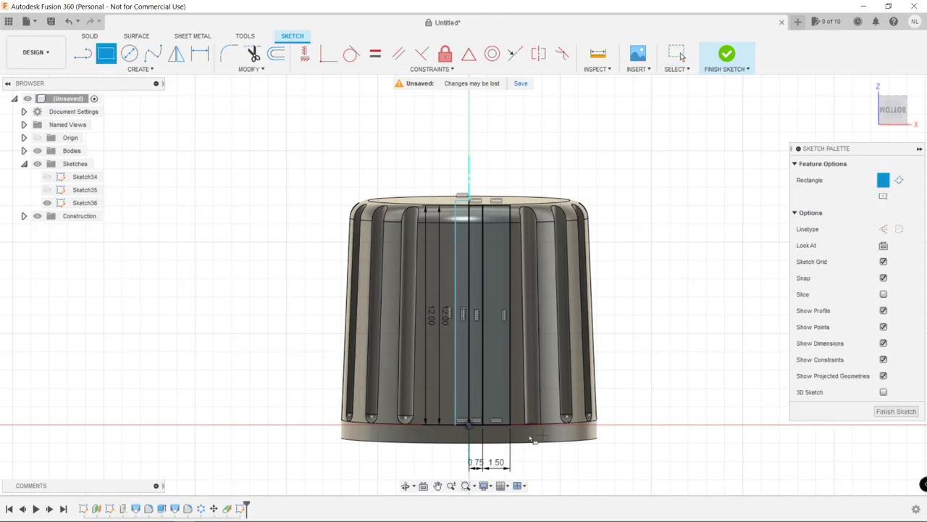
click(457, 426)
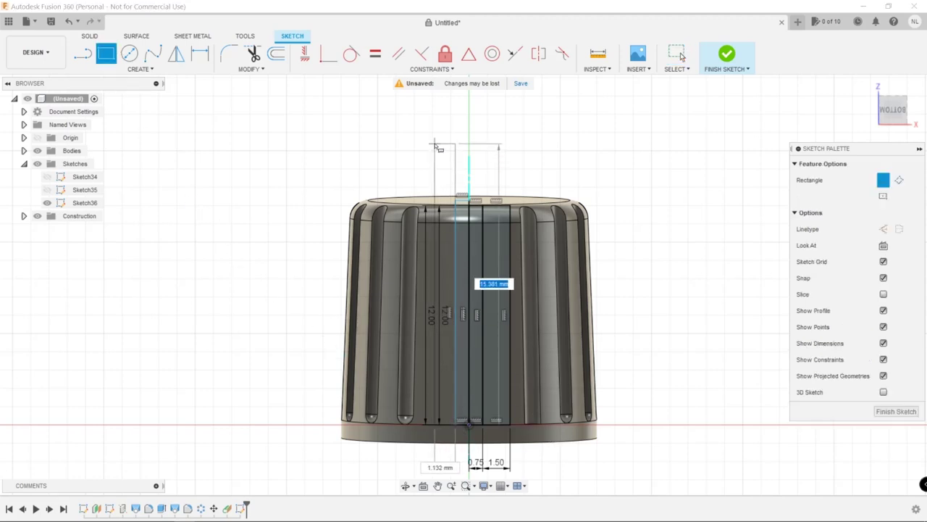
text(1.5)
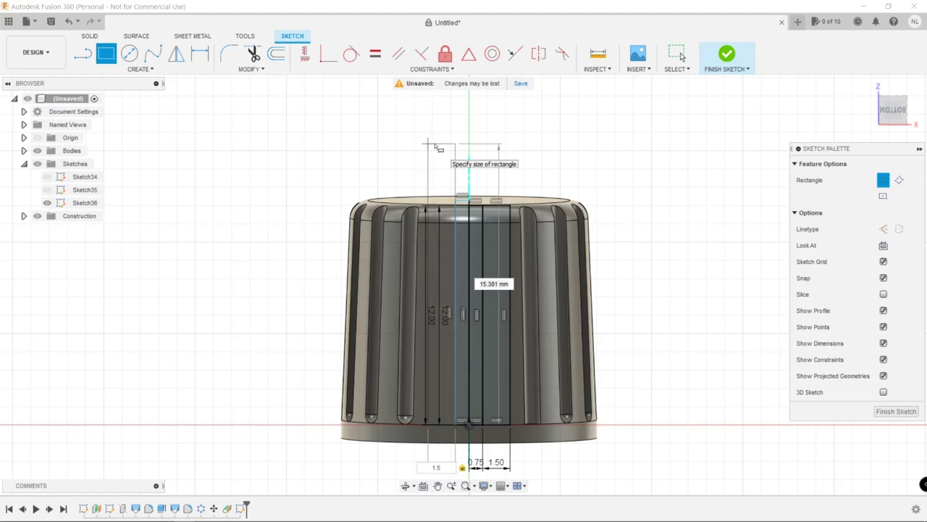
key(Tab)
text(12)
key(Return)
key(Escape)
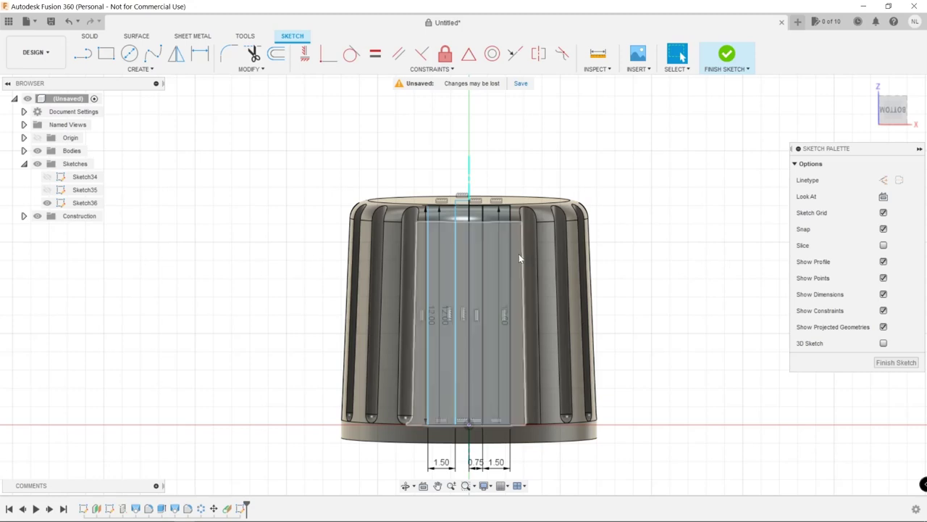
- Finish the side sketch and start a new sketch on the knob's top face
click(885, 364)
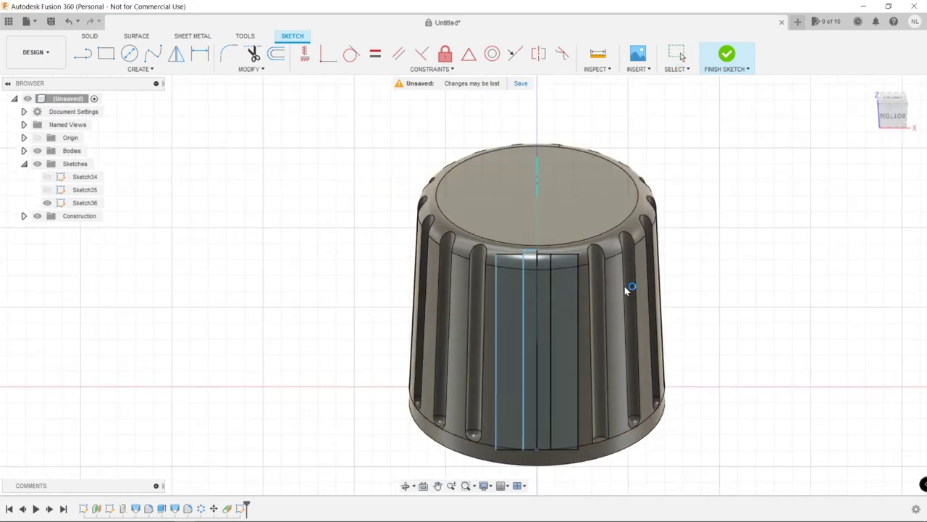
click(83, 53)
click(630, 249)
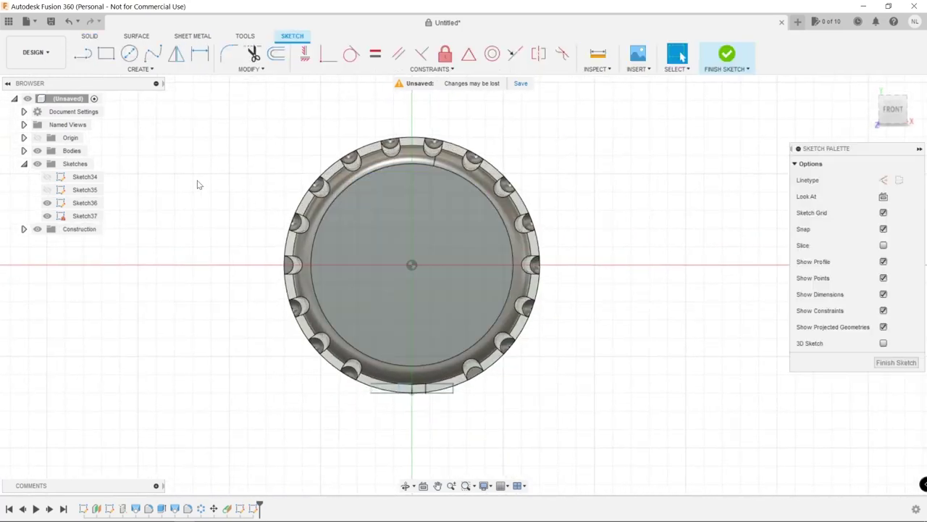
- Draw a 0.75 × 5.15 mm centre slot rectangle near the top face centre
key(r)
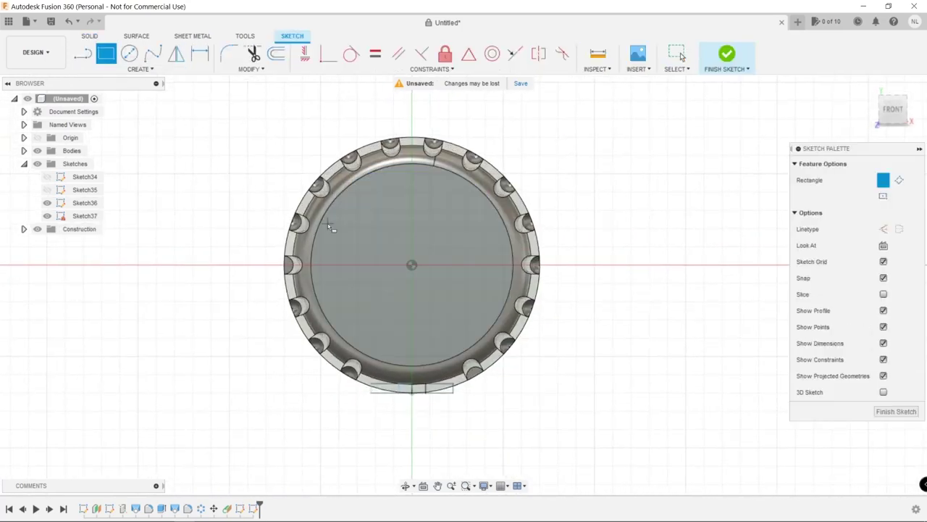
click(412, 284)
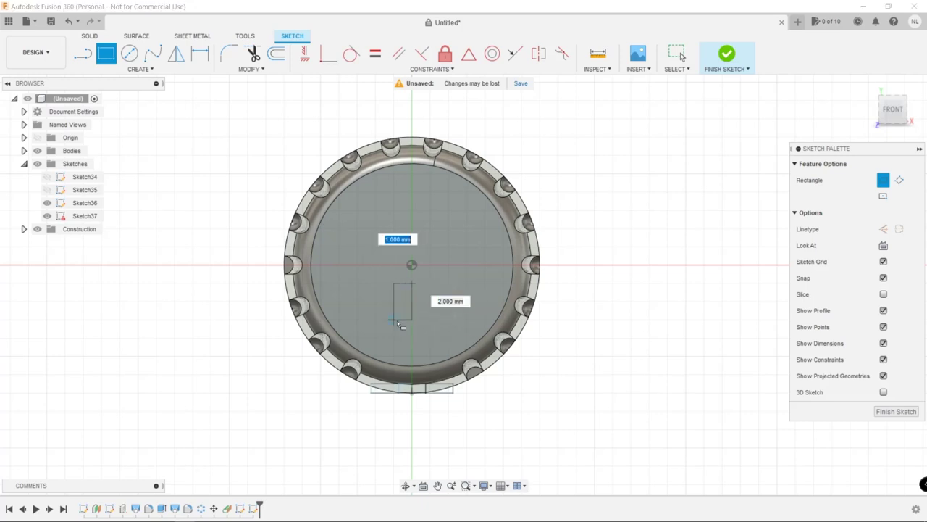
key(Tab)
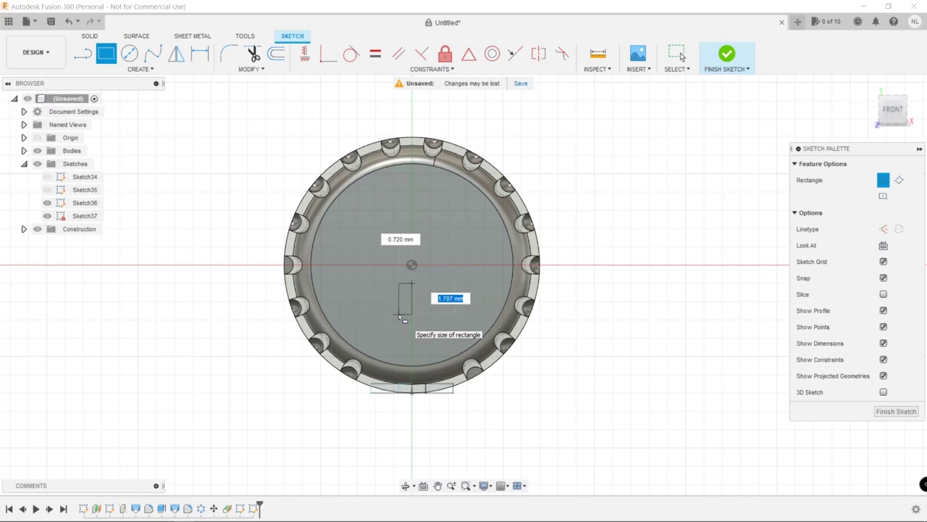
text(5.15)
key(Tab)
text(0.75)
key(Return)
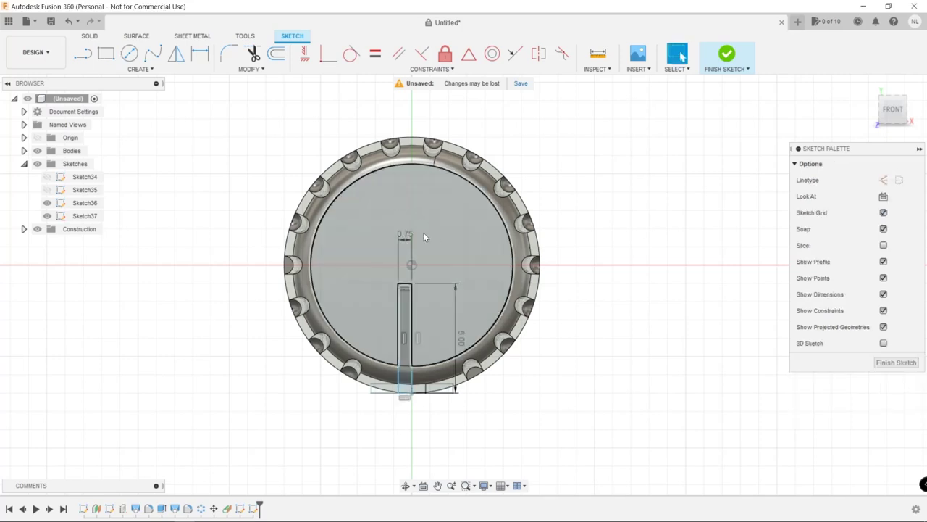
- Draw a 1.5 × 6 mm rectangle from the slot's bottom
key(r)
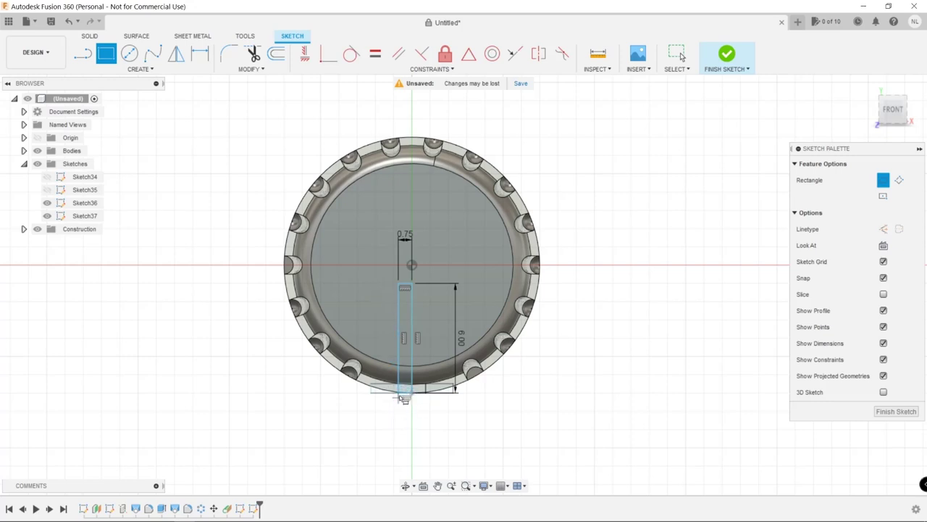
click(403, 396)
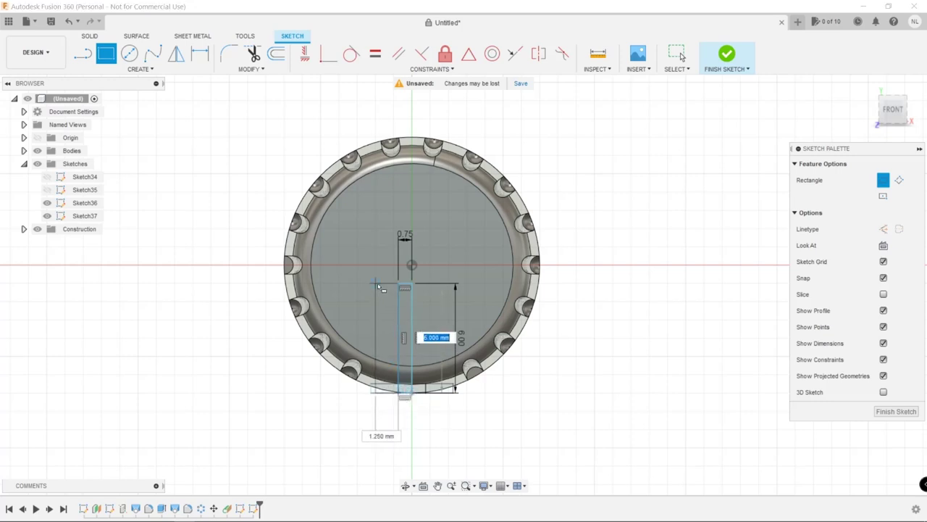
key(Tab)
key(Tab)
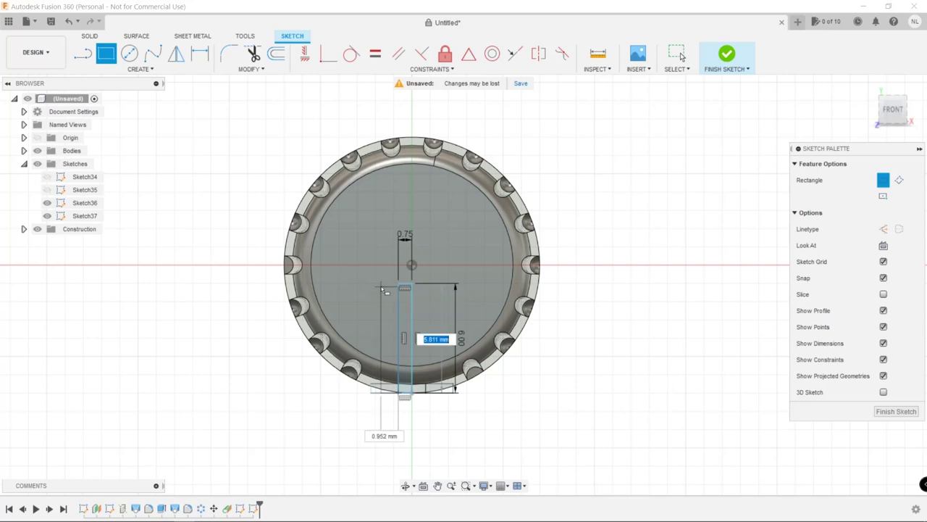
text(6)
key(Tab)
text(1.5)
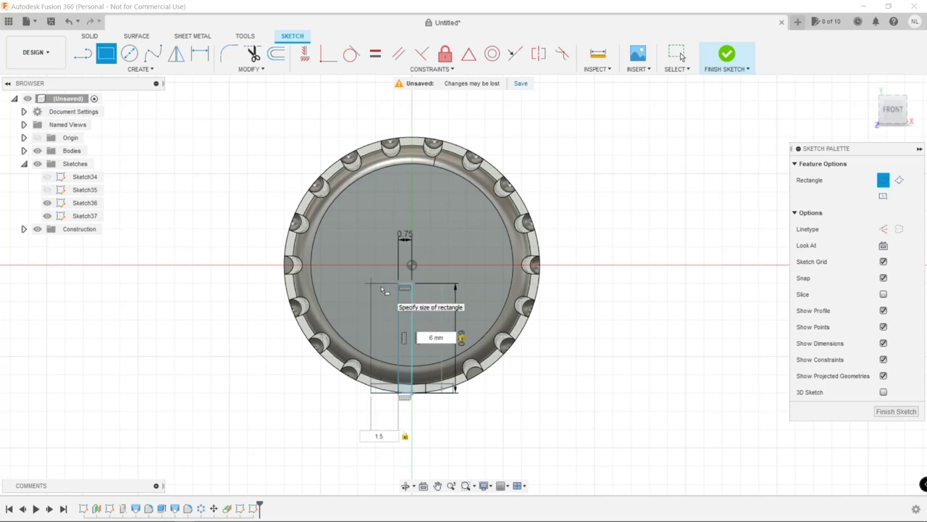
key(Return)
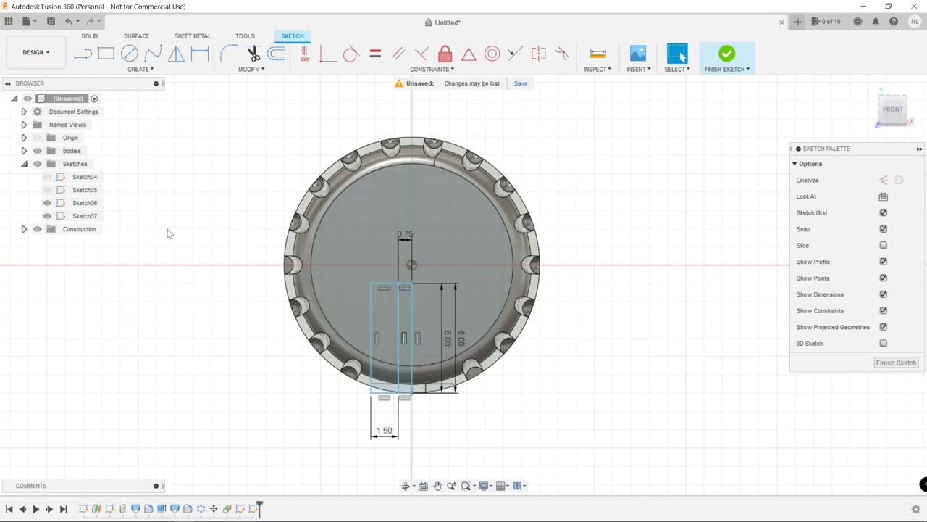
- Add a 0.75 × 6 mm rectangle beside the slot
key(r)
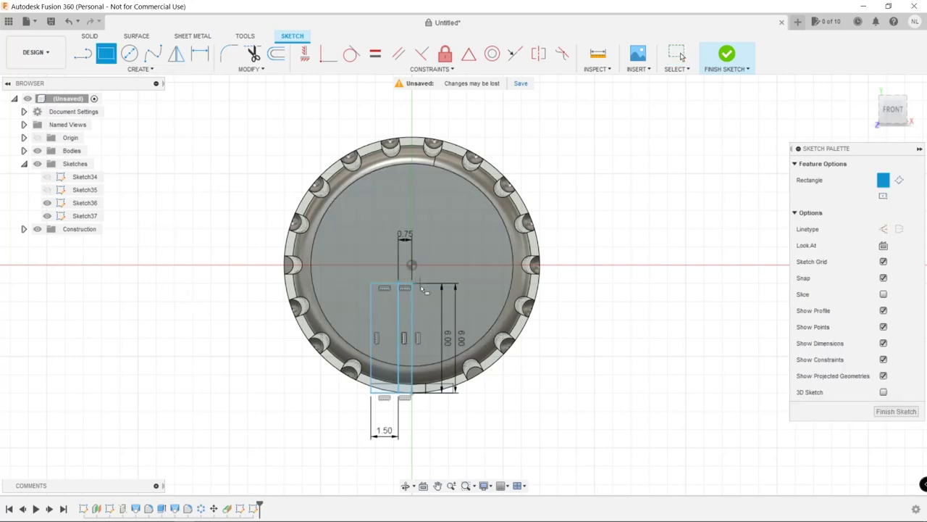
click(416, 290)
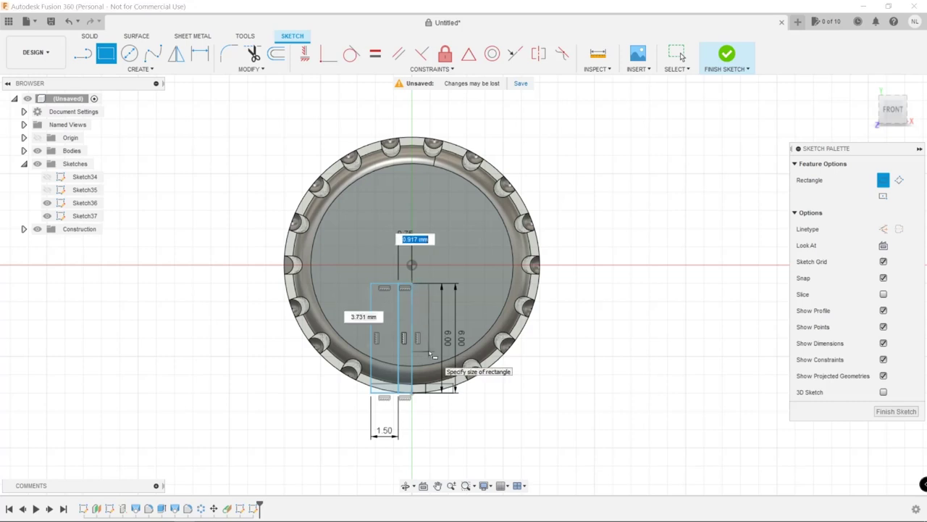
key(BackSpace)
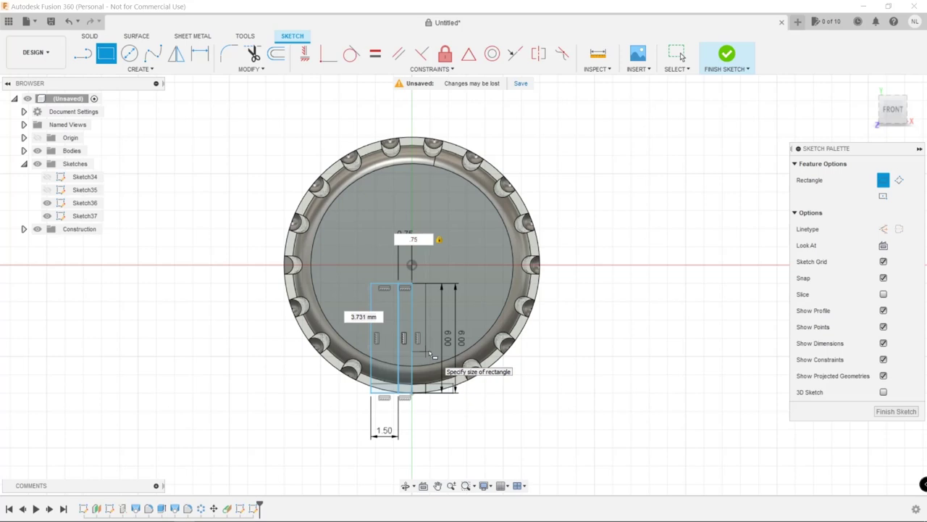
key(Tab)
text(6)
key(Return)
key(Escape)
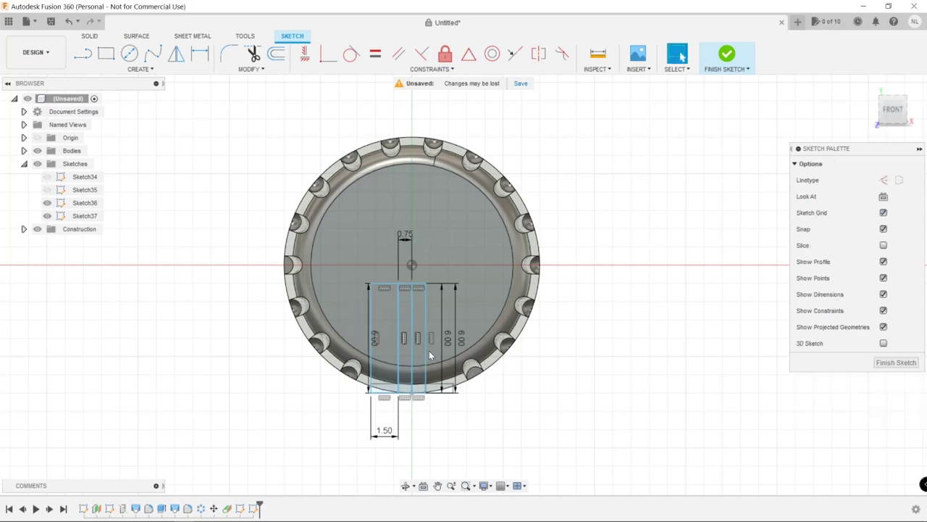
- Add a 1.5 × 1.5 mm rectangle next to the strips
key(r)
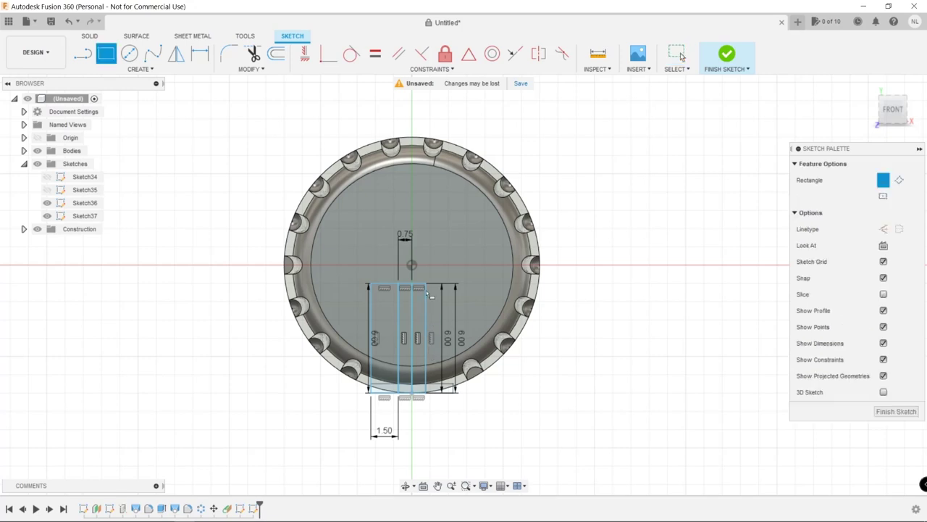
click(427, 285)
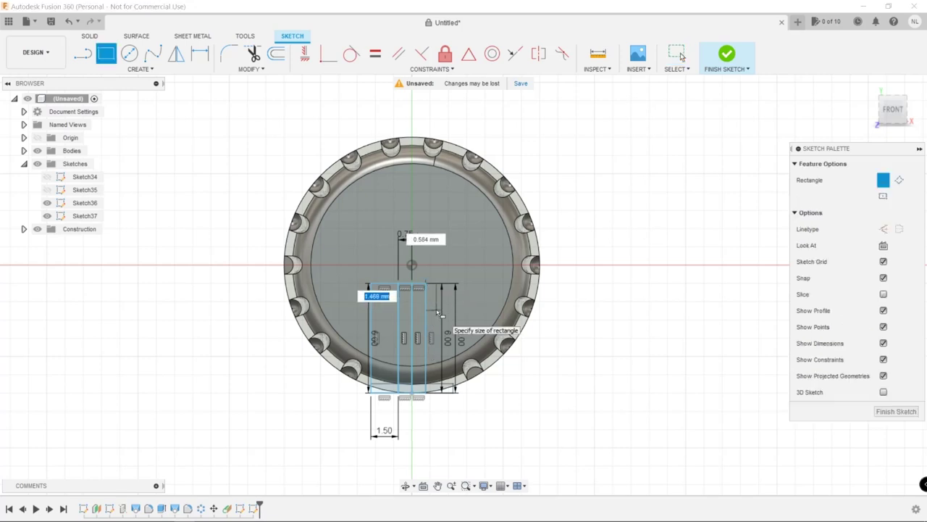
key(Tab)
text(1.5)
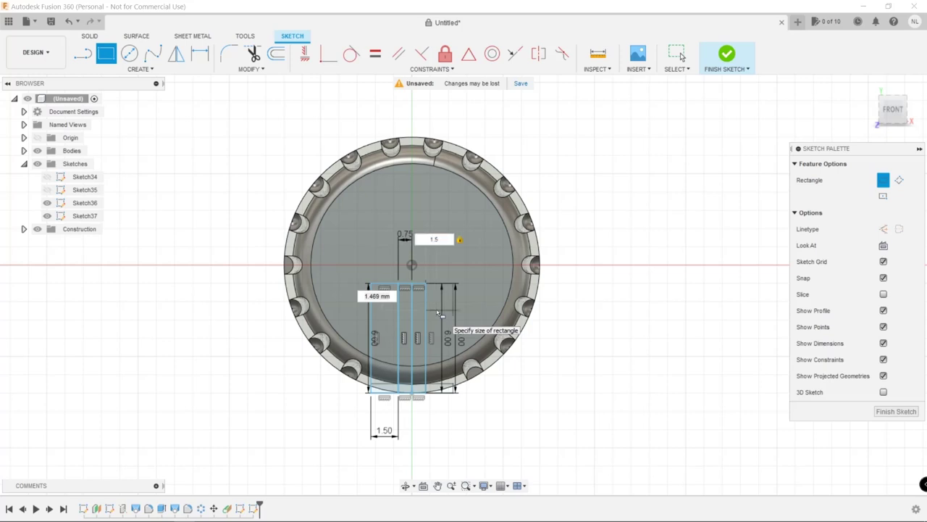
key(Tab)
text(1.5)
key(Return)
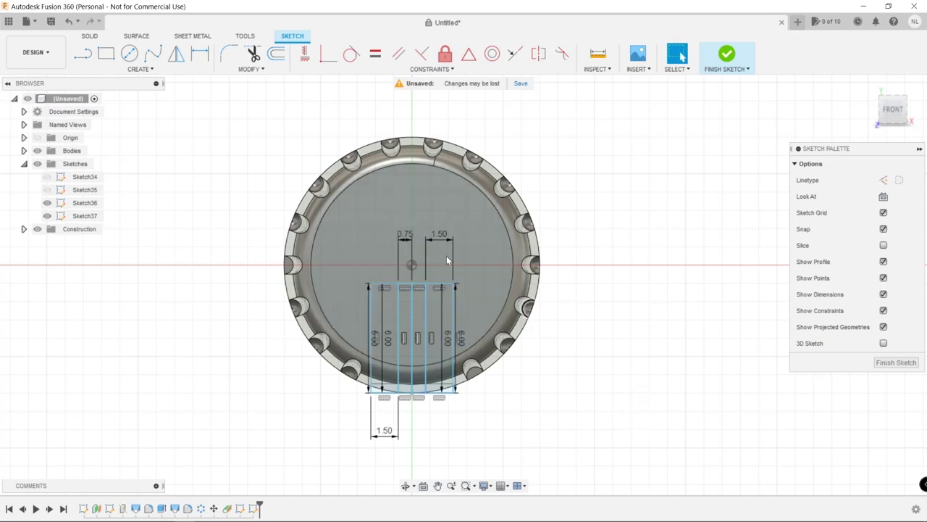
- Draw a 4.5 × 0.5 mm bar across the top of the rectangles
key(r)
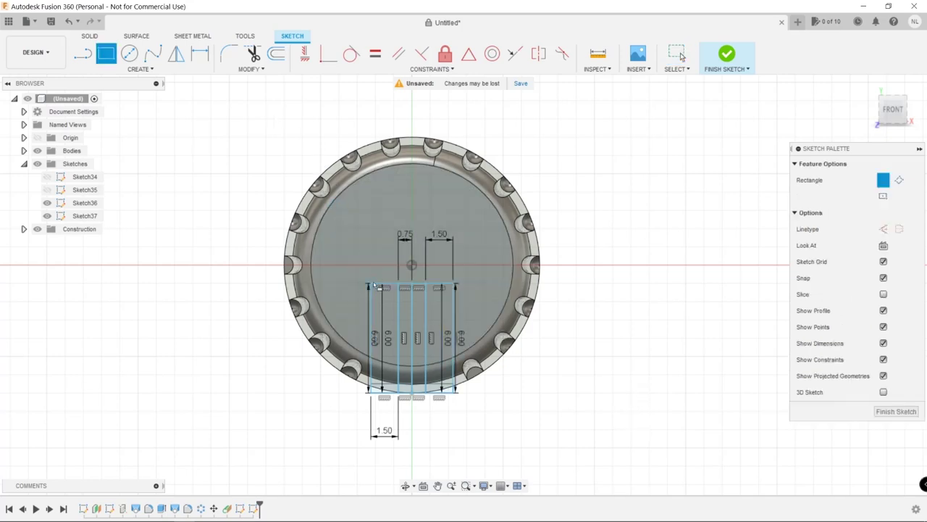
click(370, 285)
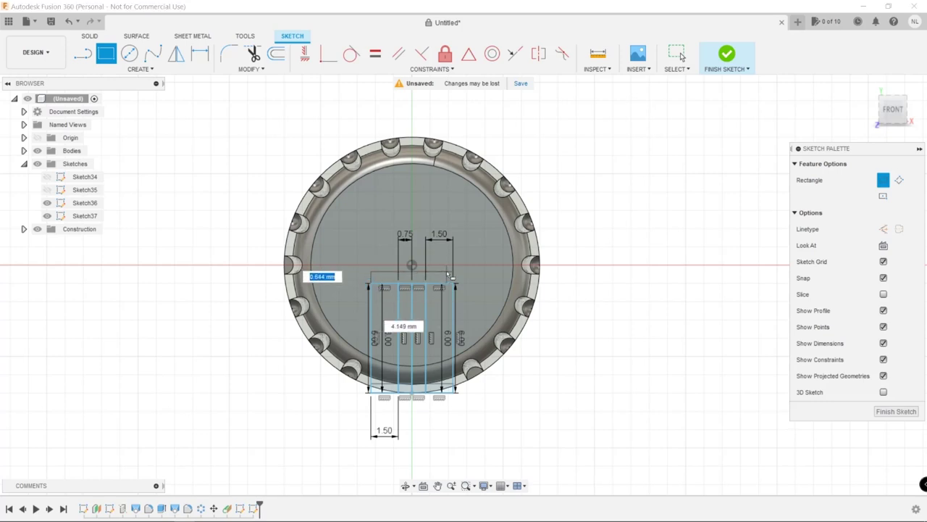
key(Tab)
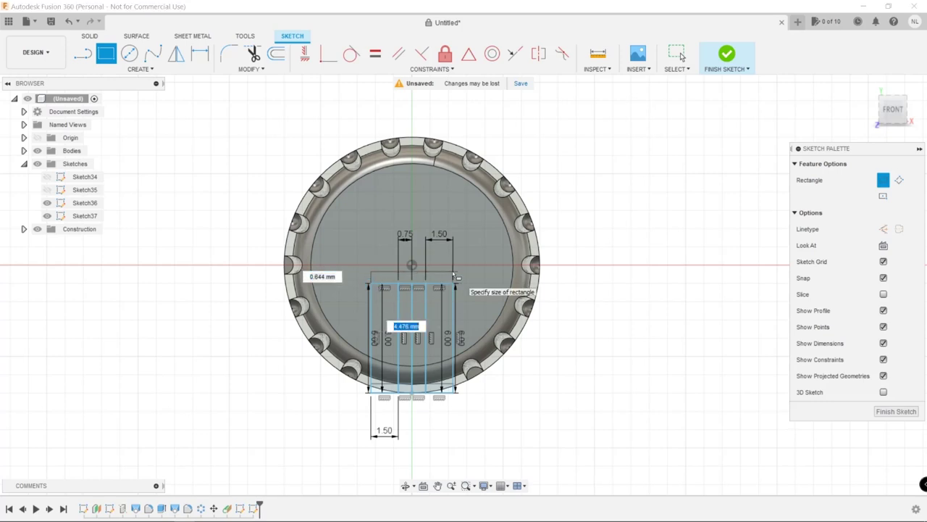
text(4.5)
key(Tab)
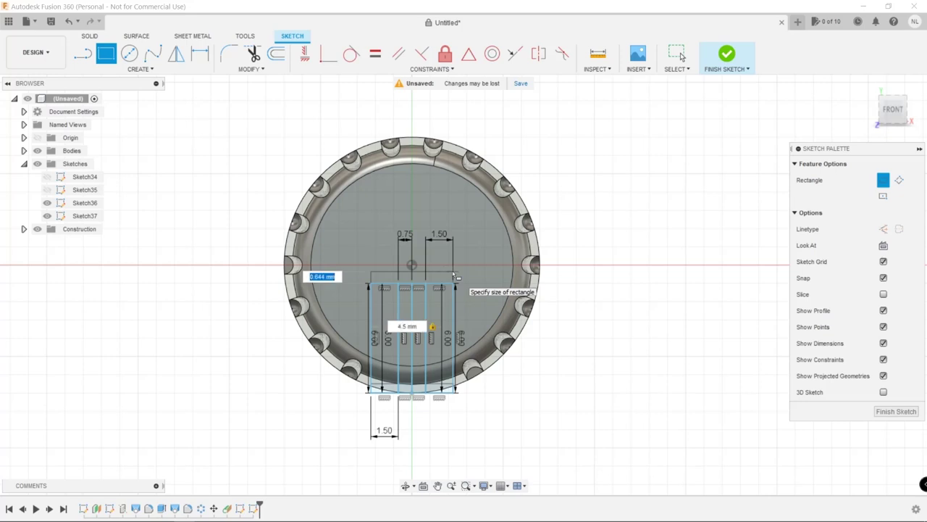
text(8)
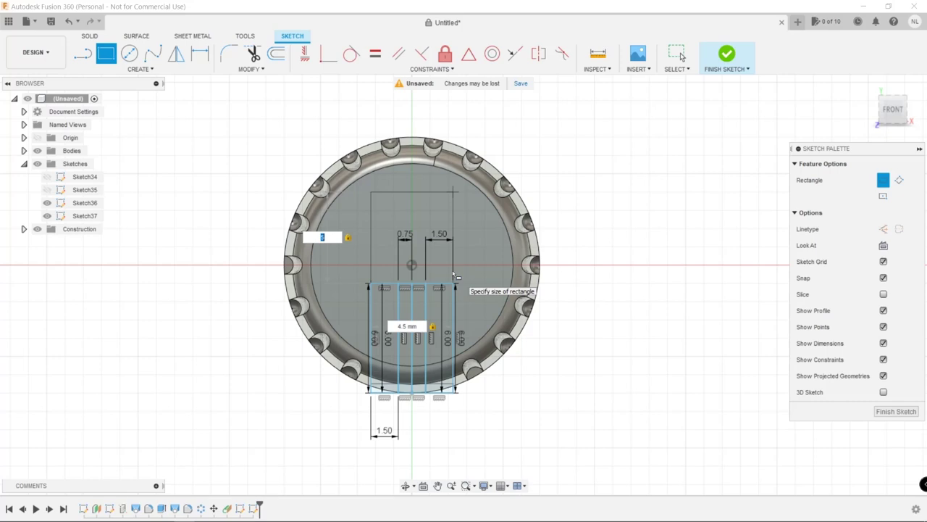
key(BackSpace)
text(.5)
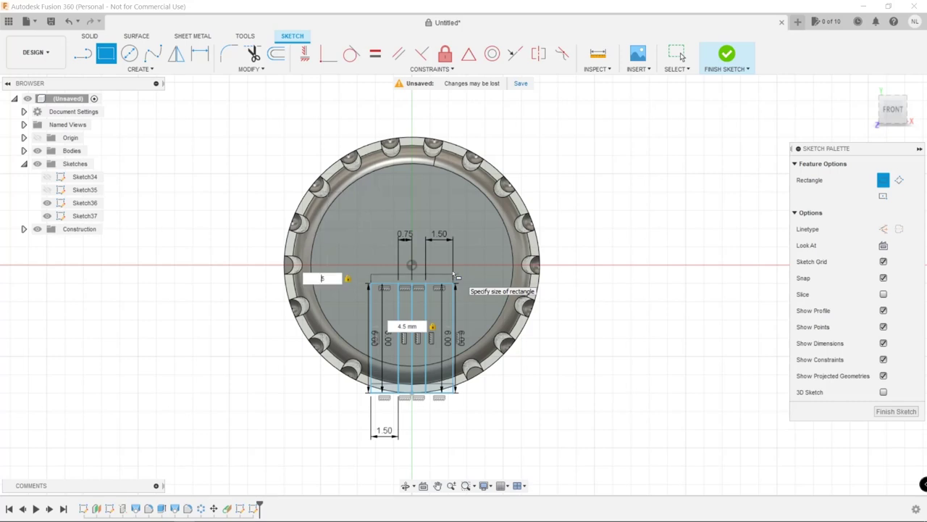
key(Return)
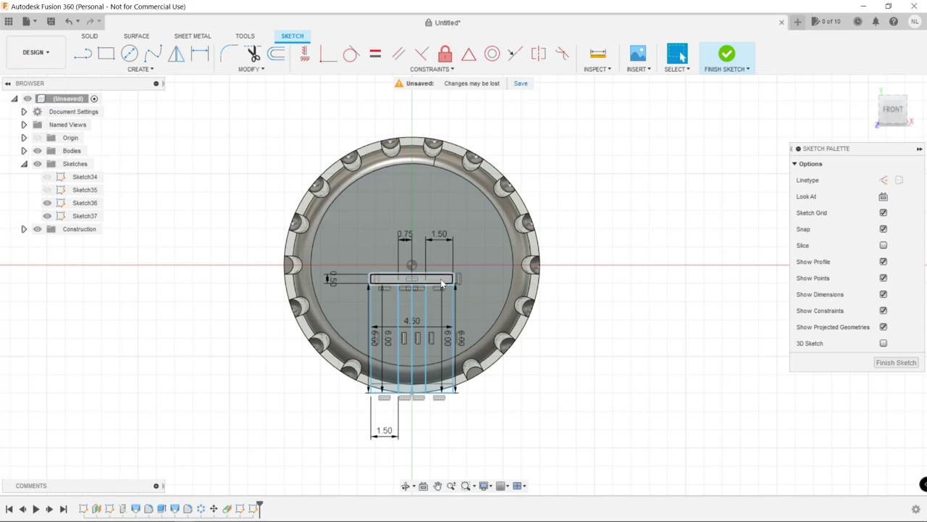
- Cut the top bar and surrounding rectangle profiles -0.4 mm into the top face
click(896, 362)
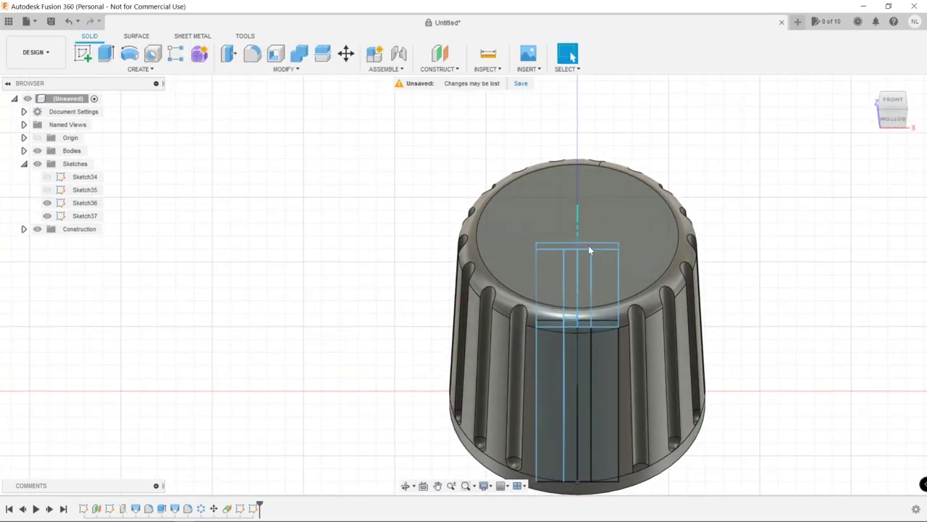
scroll(589, 250, up, 3)
click(588, 246)
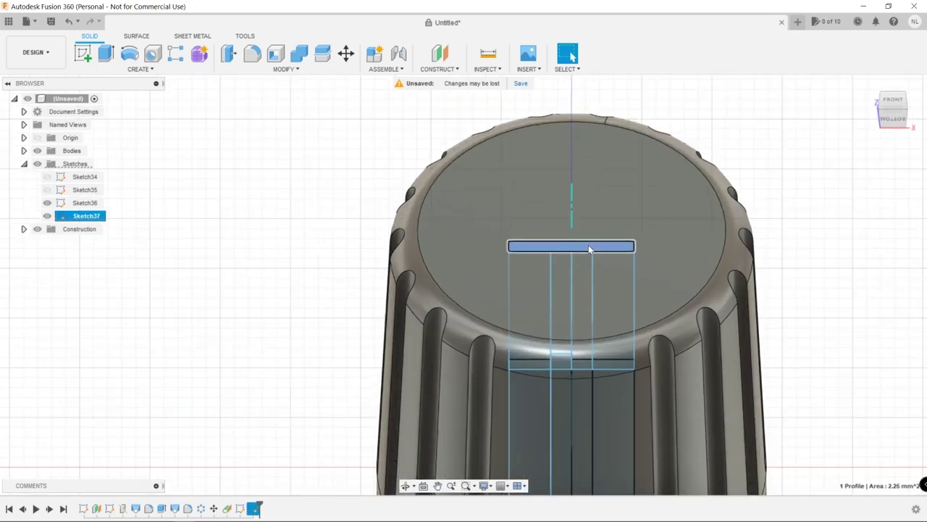
ctrl+click(613, 283)
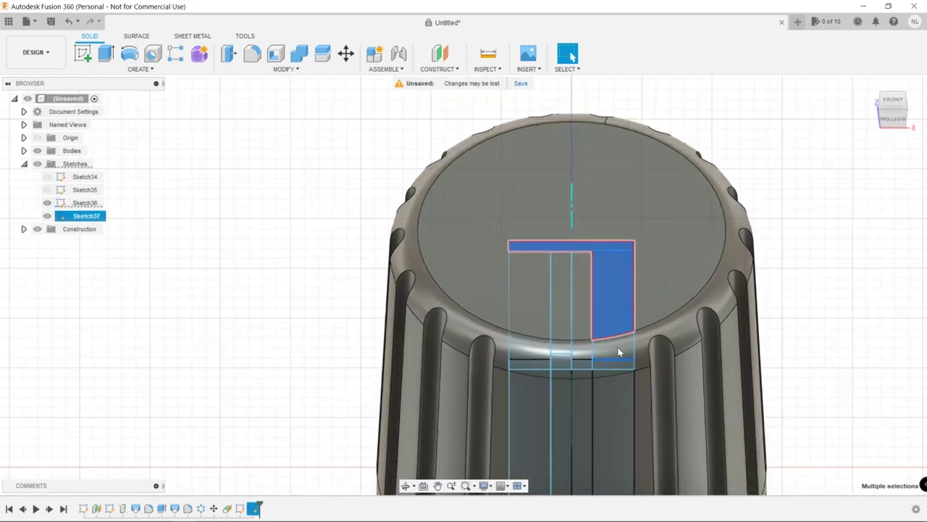
ctrl+click(537, 292)
ctrl+click(532, 344)
ctrl+click(611, 340)
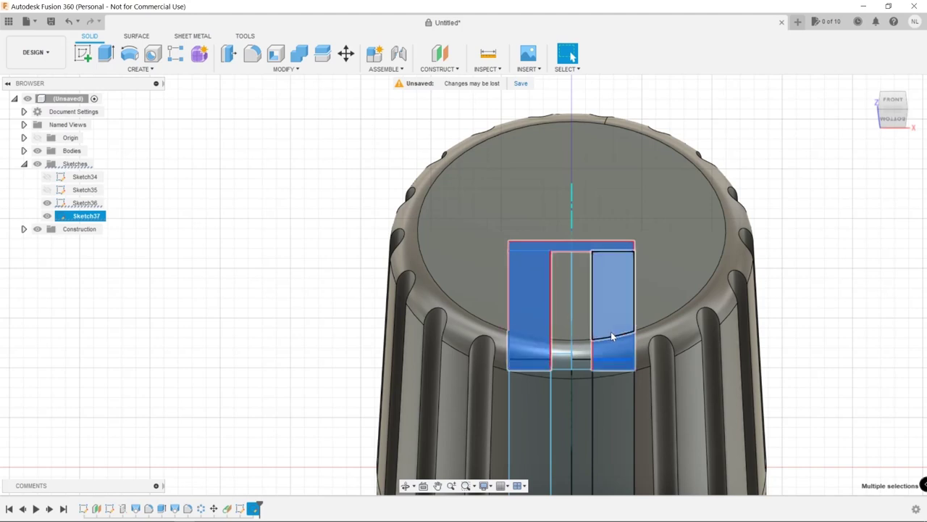
key(e)
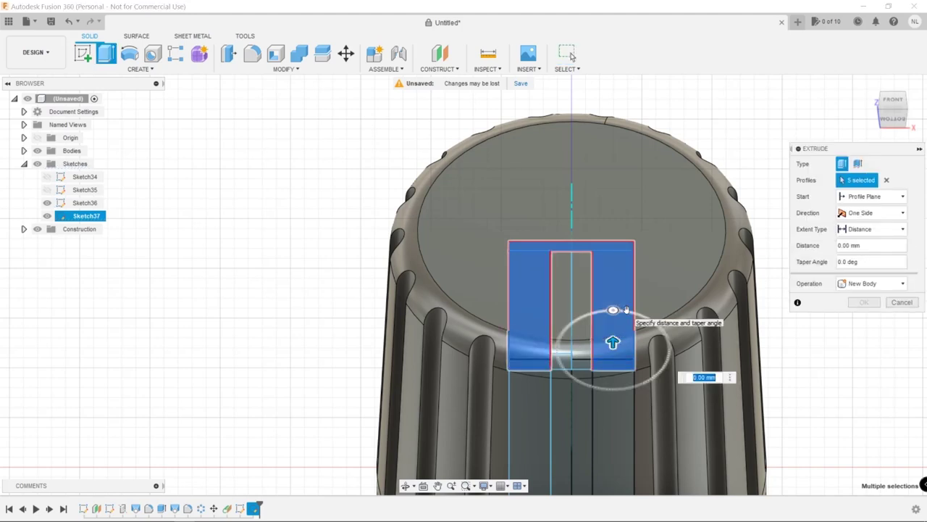
key(BackSpace)
key(Return)
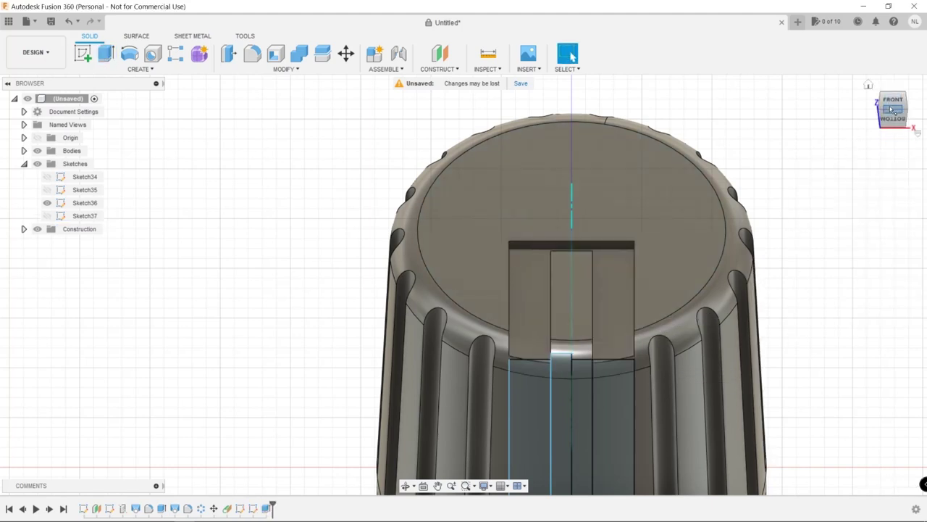
- Cut the two side strip profiles into the knob with a 1.5 mm extrude
shift+middle_drag(459, 276, 715, 245)
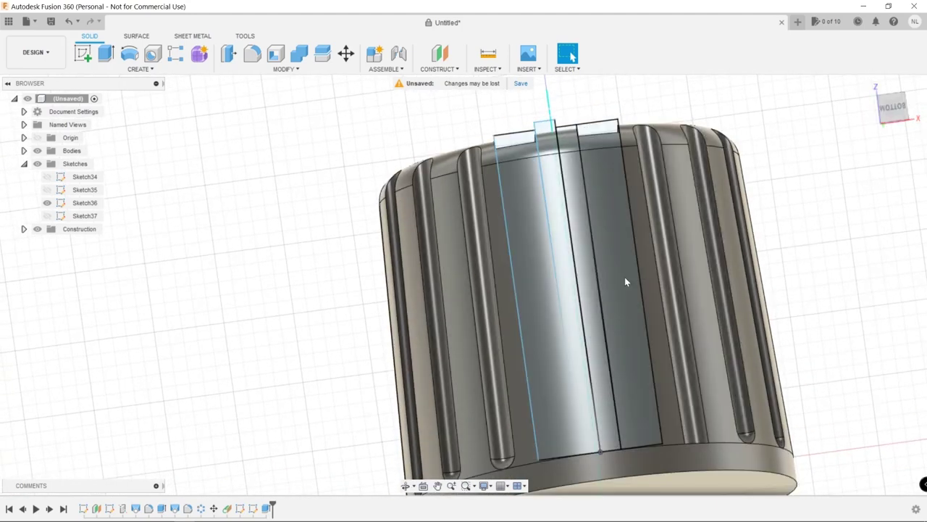
click(605, 295)
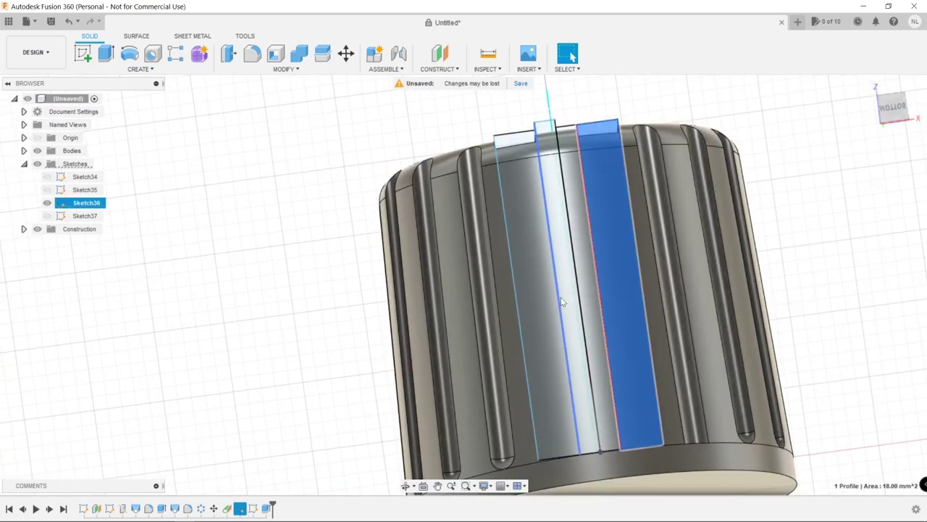
ctrl+click(530, 313)
key(e)
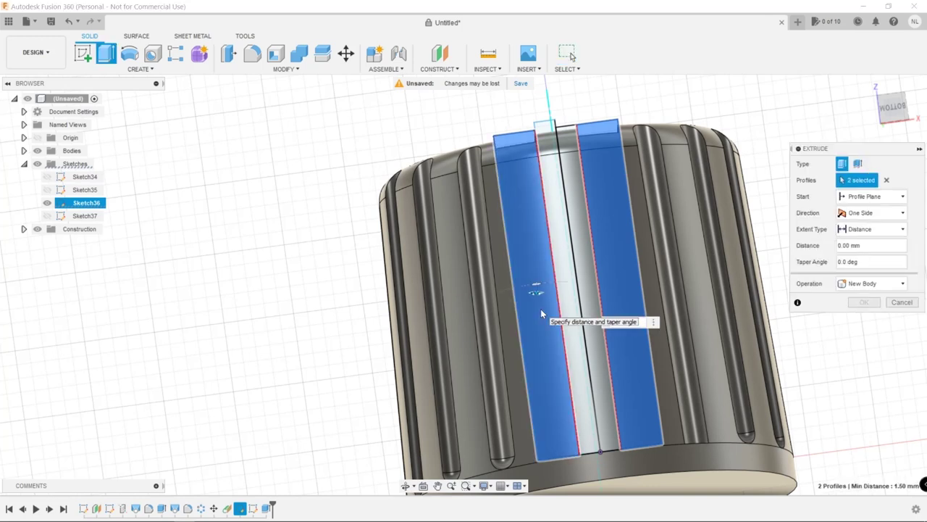
text(1.5)
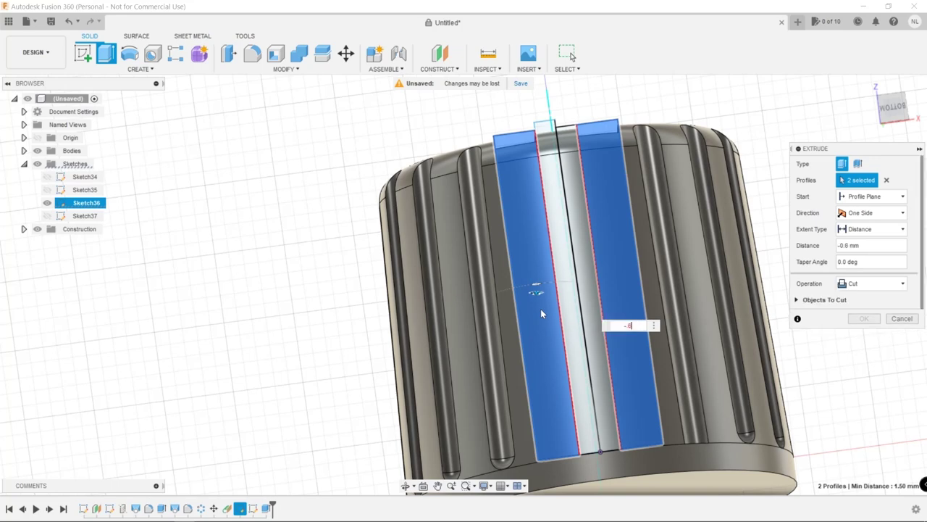
key(Return)
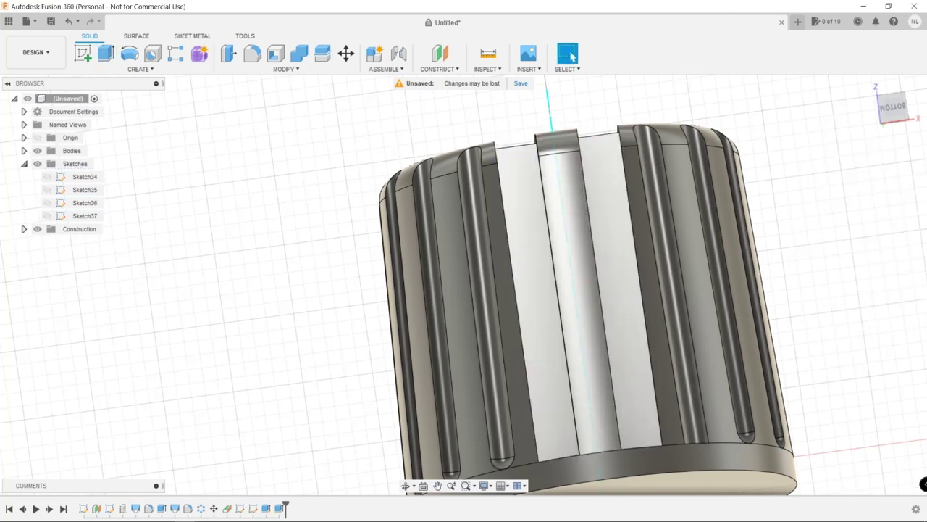
- Fillet the two edges on either side of the end ridge at 0.75 mm
click(896, 96)
click(532, 388)
click(533, 392)
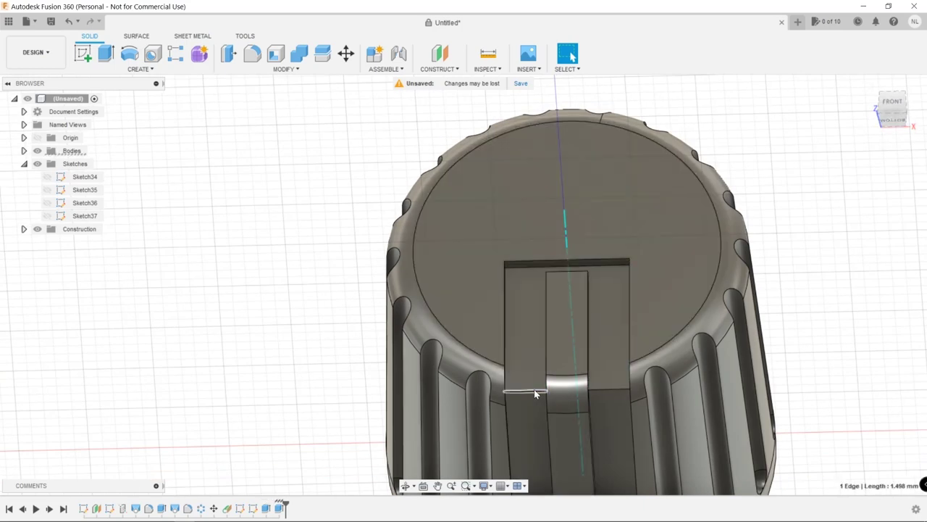
shift+click(607, 392)
key(f)
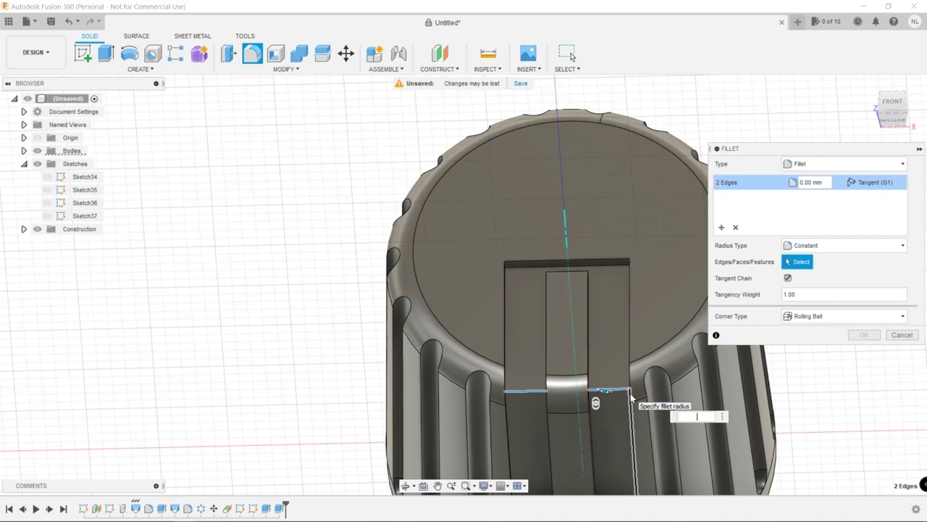
key(Return)
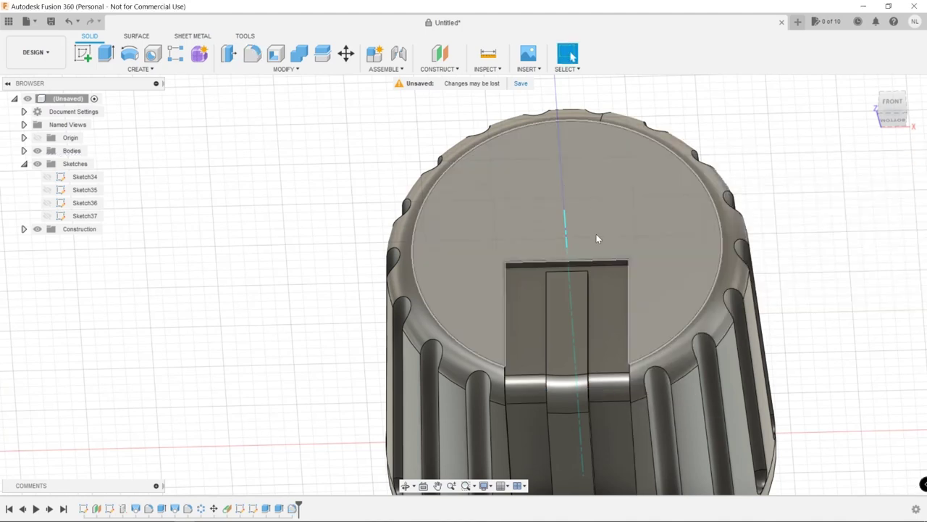
- Start a new sketch on the knob's end face
click(144, 69)
click(83, 52)
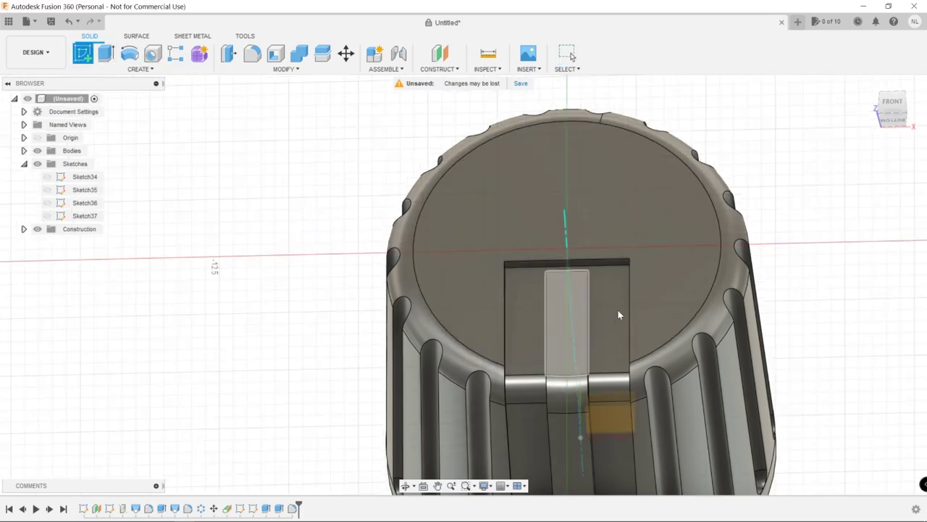
click(566, 320)
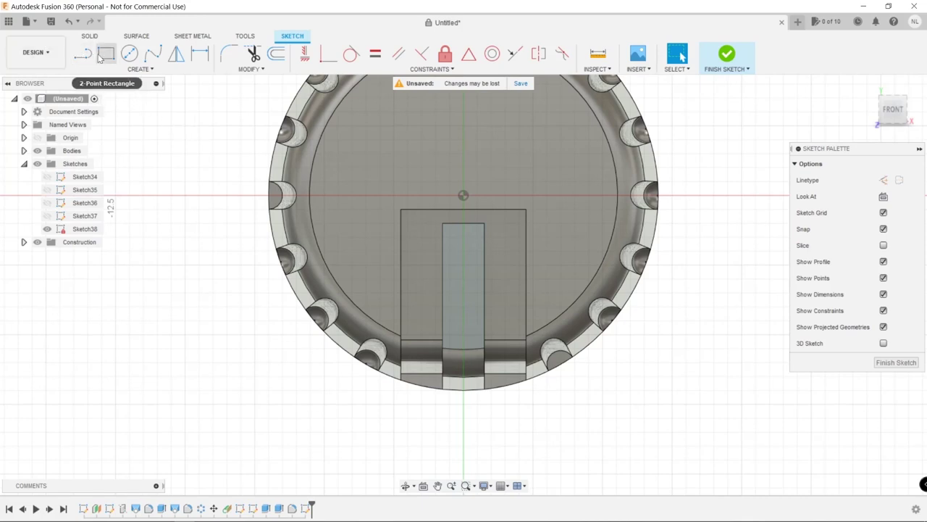
- Draw a downward-pointing 3-sided inscribed polygon of 2.2 mm radius inside the ridge
click(140, 70)
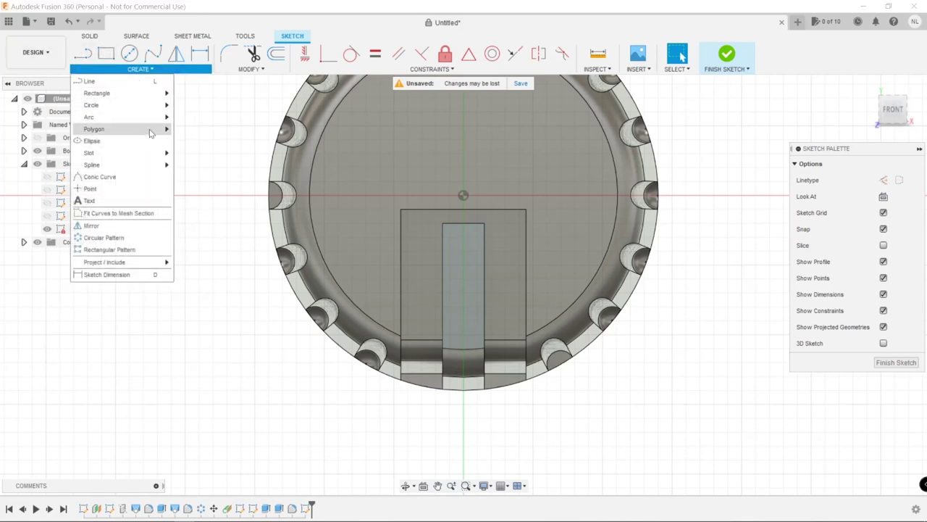
mouse_move(150, 129)
click(205, 141)
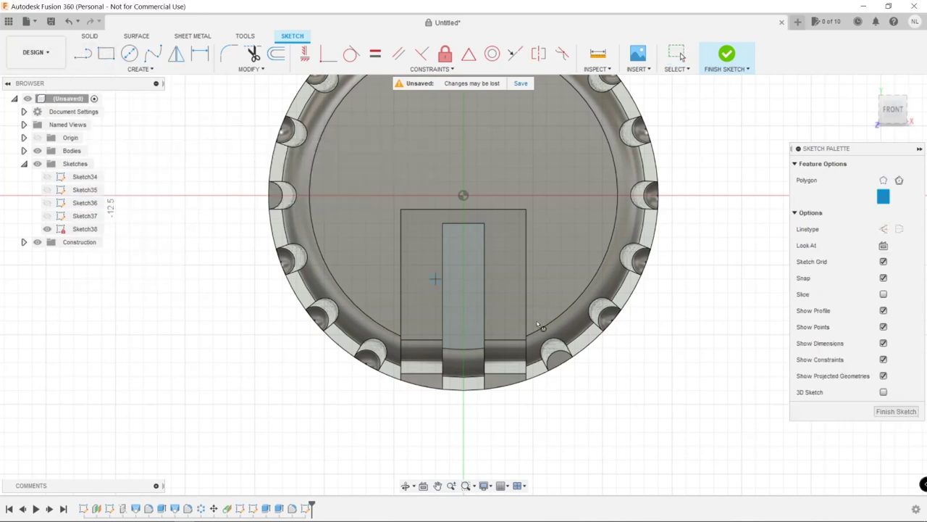
click(464, 278)
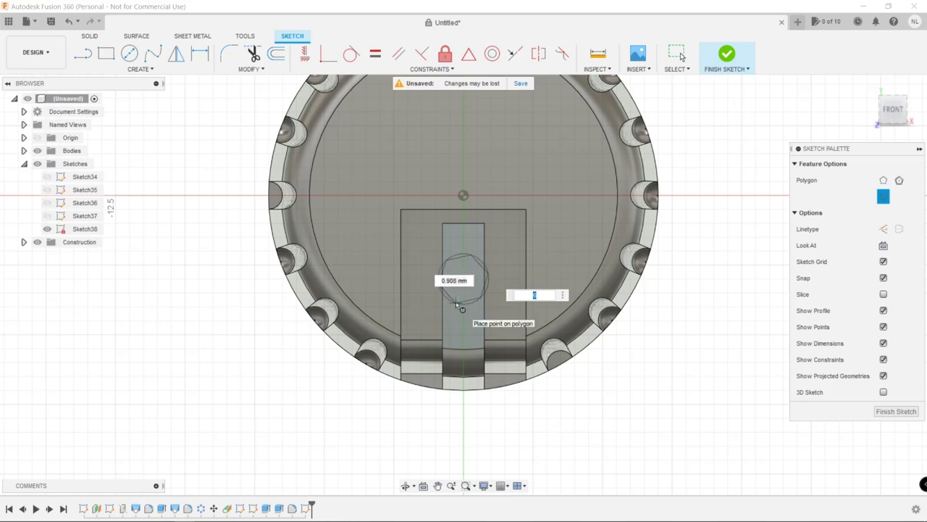
key(Tab)
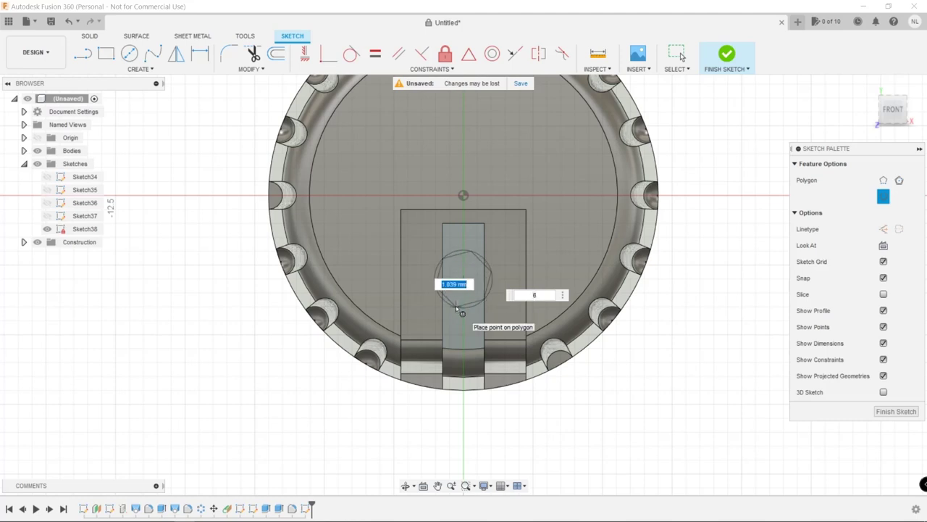
text(2.2)
key(Tab)
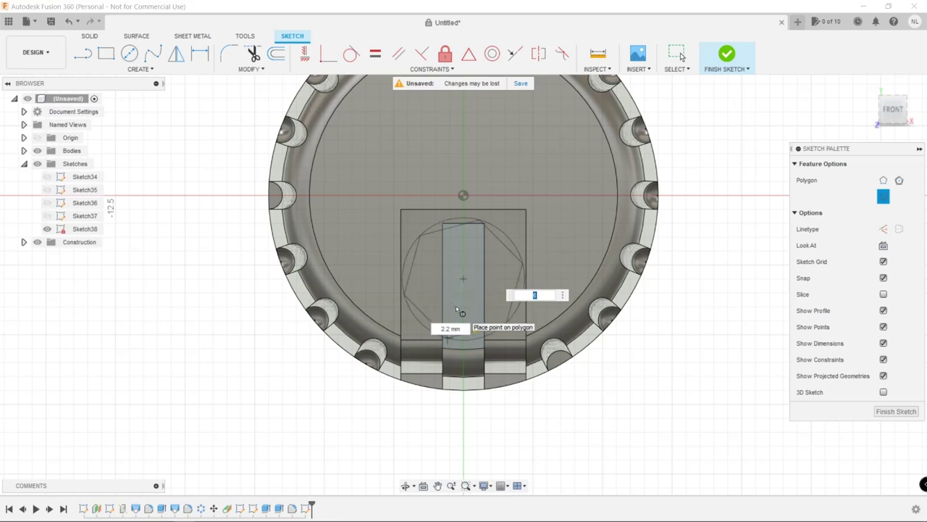
text(3)
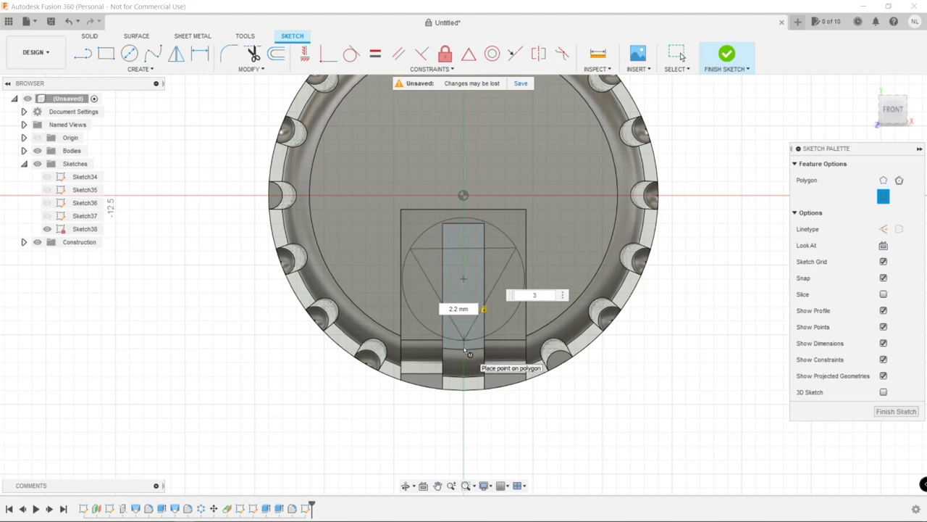
click(466, 350)
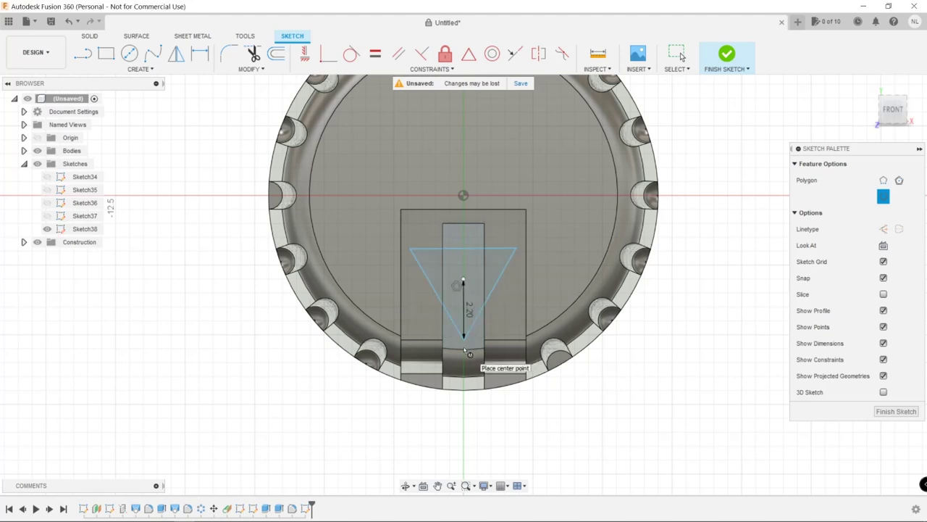
click(464, 283)
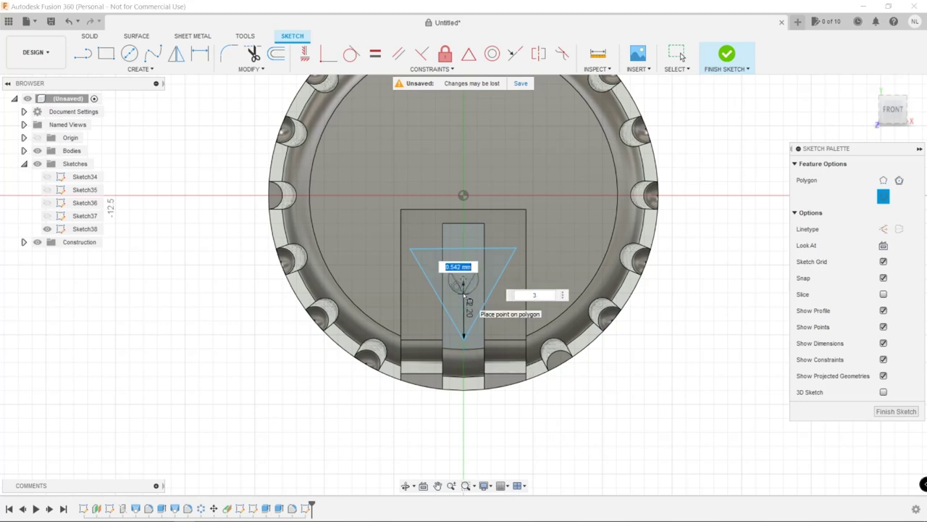
key(Escape)
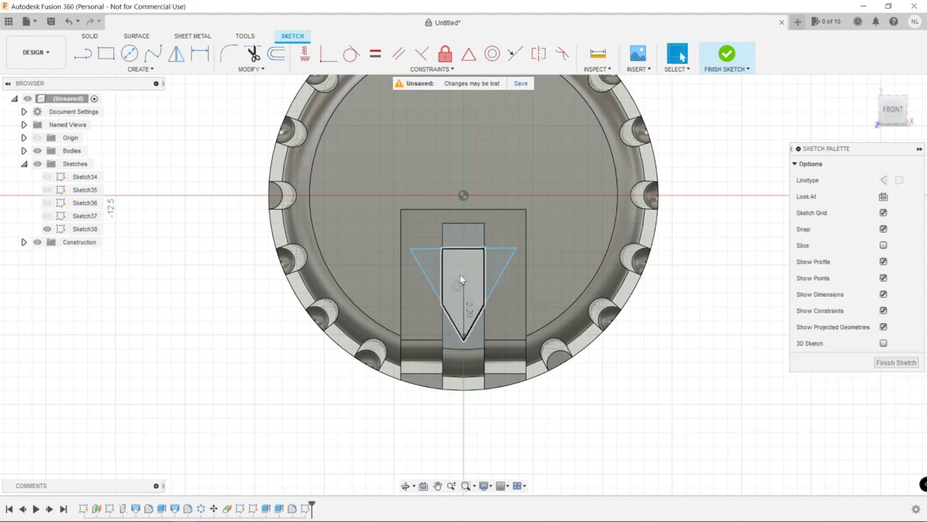
- Move the triangle down toward the ridge's end and select its right wing profile
drag(463, 276, 462, 311)
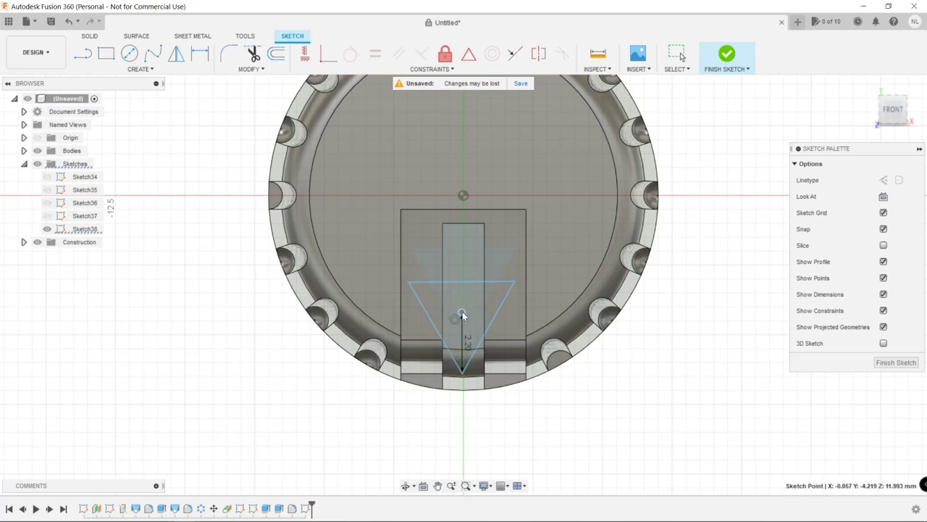
click(462, 376)
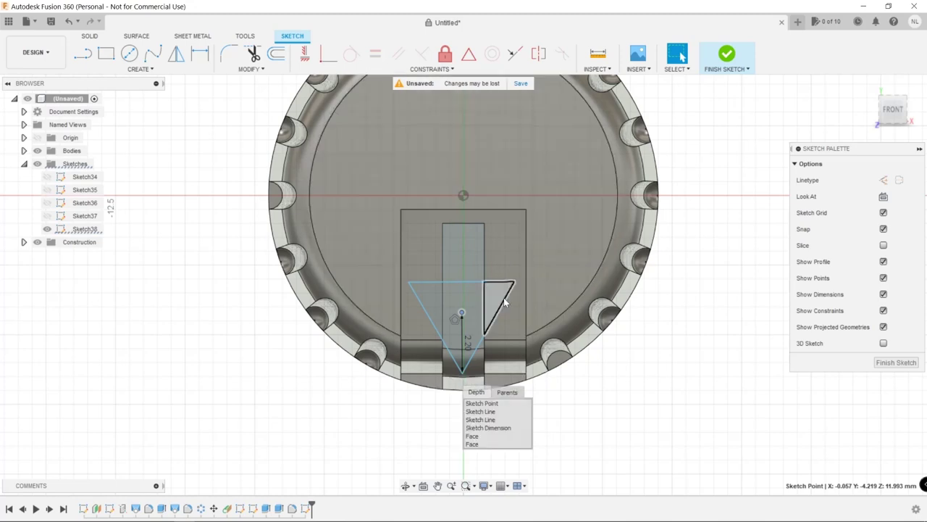
click(499, 300)
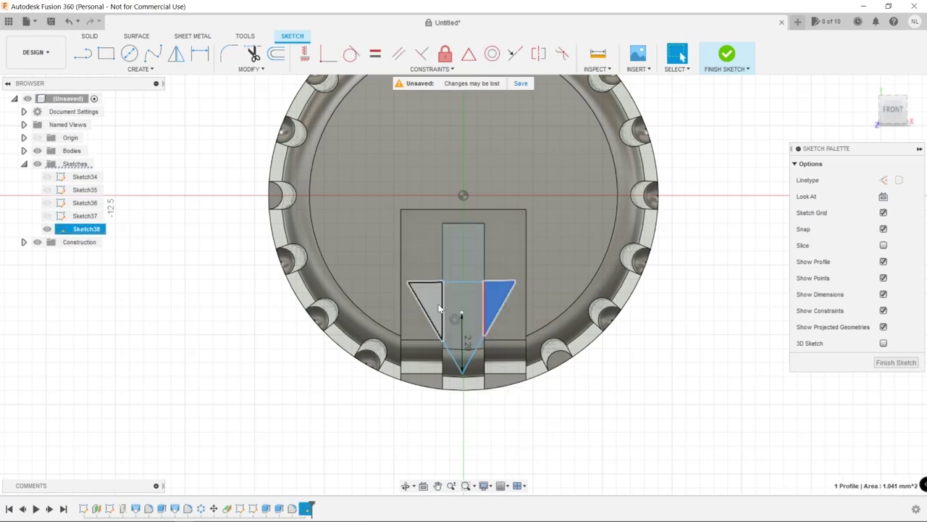
- Extrude both triangle wing profiles -0.4 mm as a join
click(435, 305)
key(e)
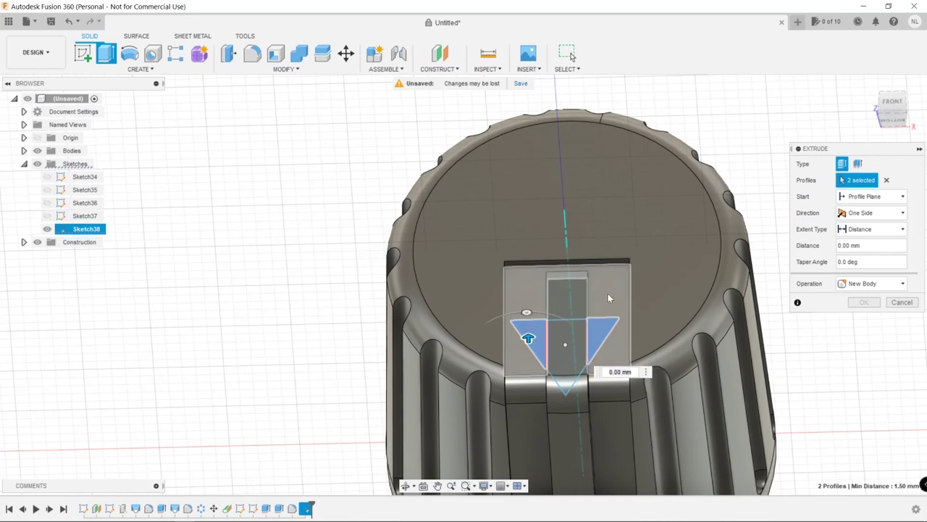
text(-0.4)
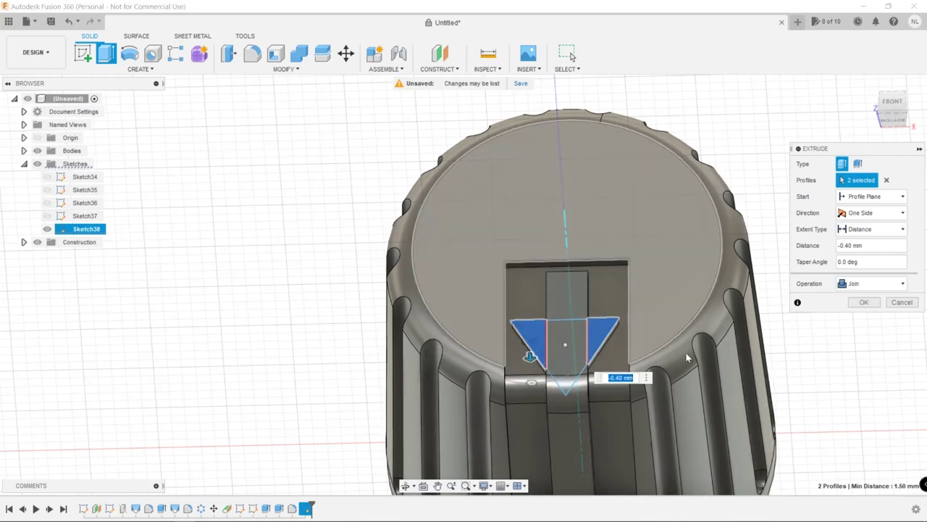
click(862, 302)
- Reorient the view onto the knob's top face and begin a new sketch
click(893, 102)
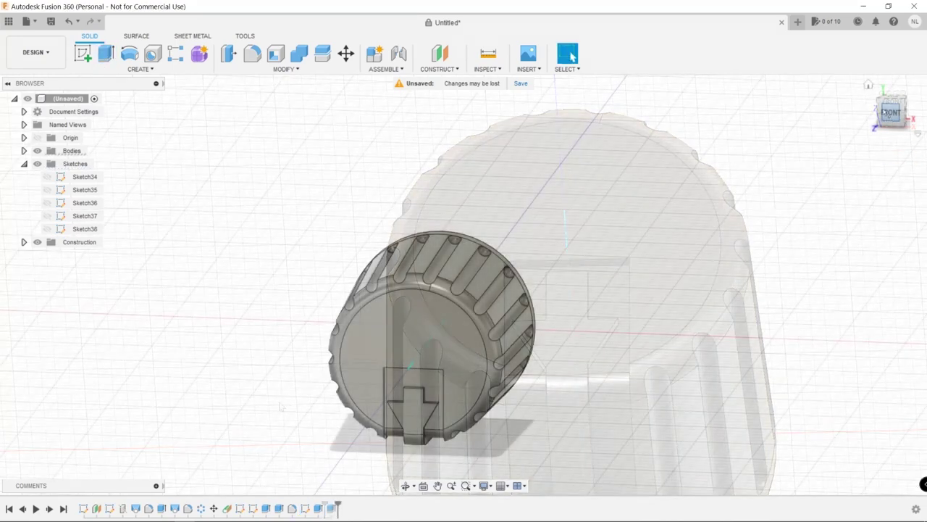
click(894, 100)
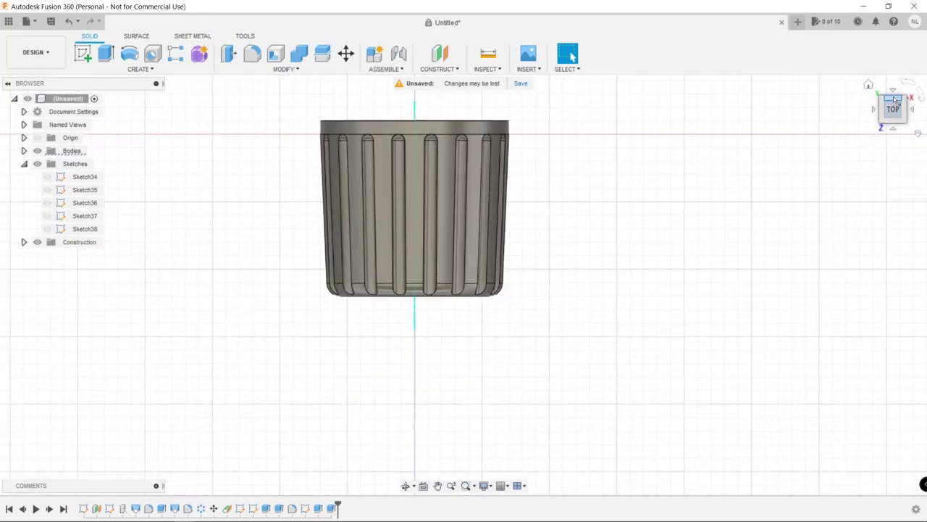
click(896, 99)
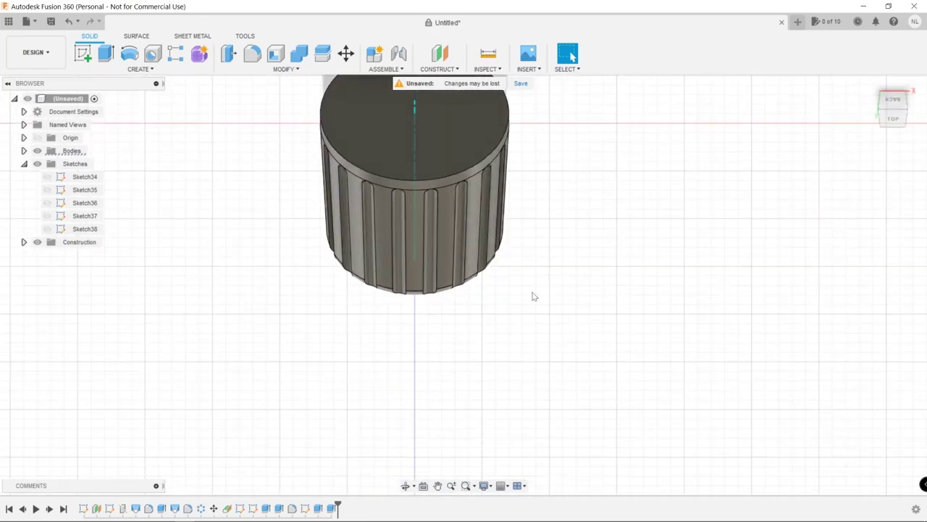
scroll(508, 313, down, 3)
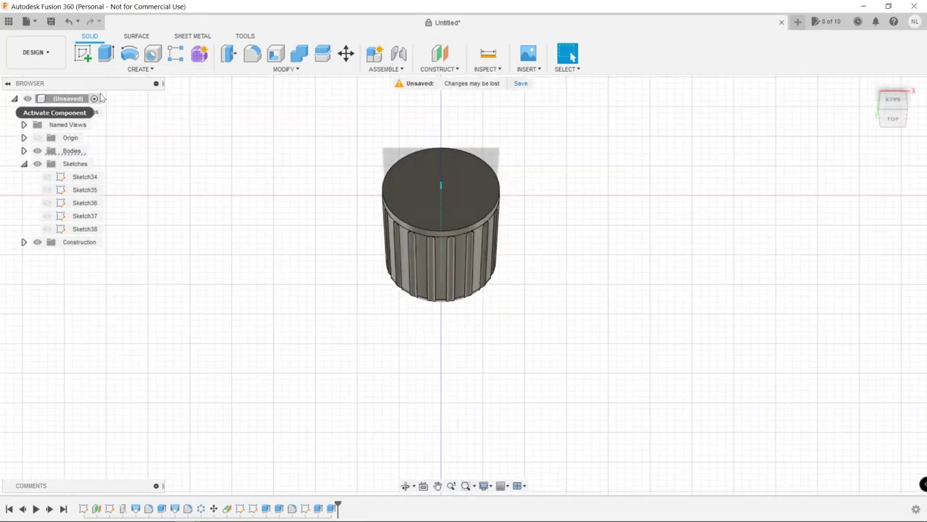
click(82, 53)
- Sketch a 6.2 mm circle at the centre of the knob's end face
click(427, 199)
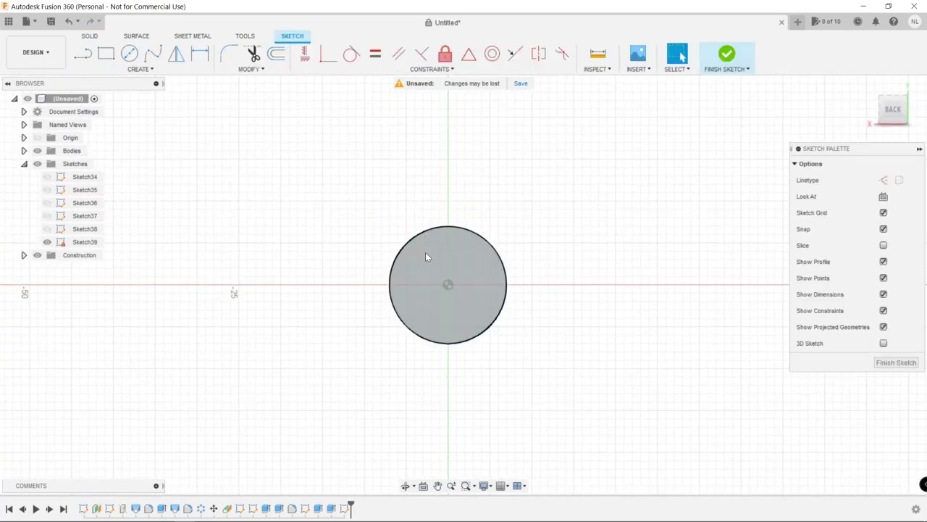
key(c)
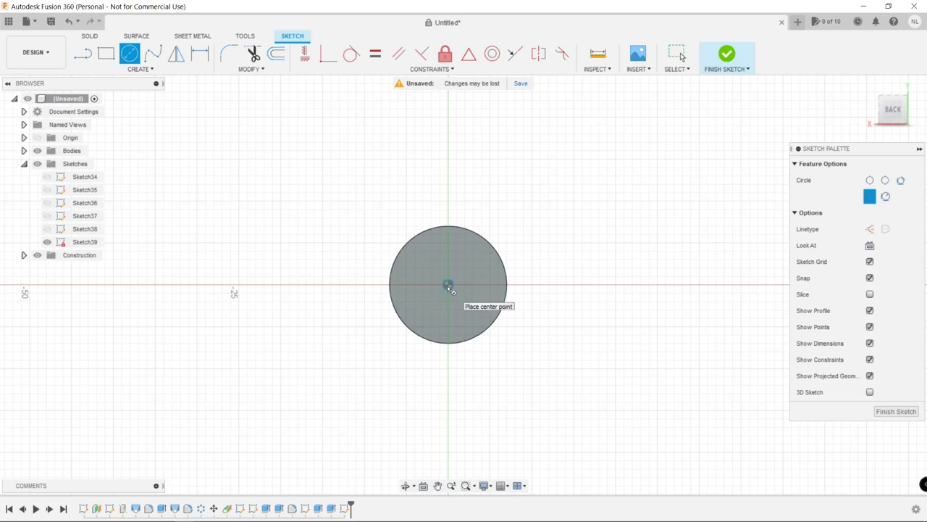
click(448, 287)
text(6.2)
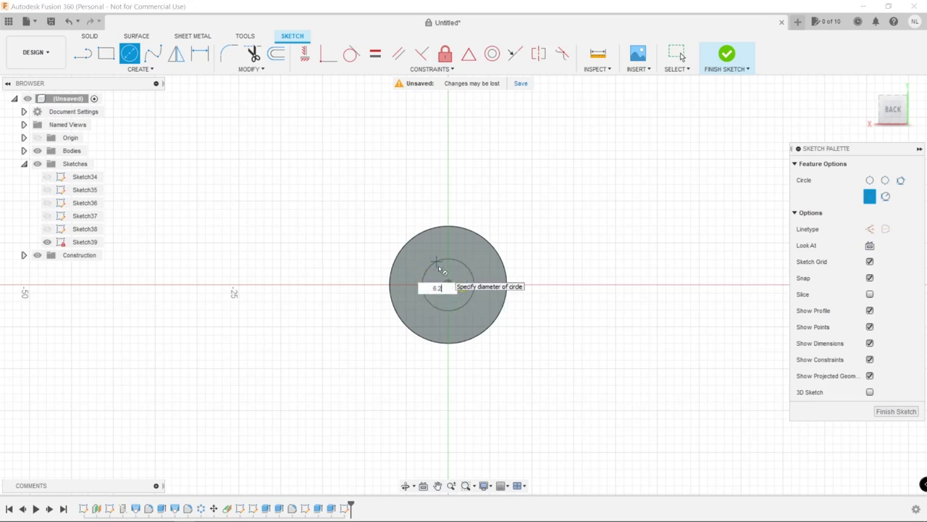
key(Return)
key(Escape)
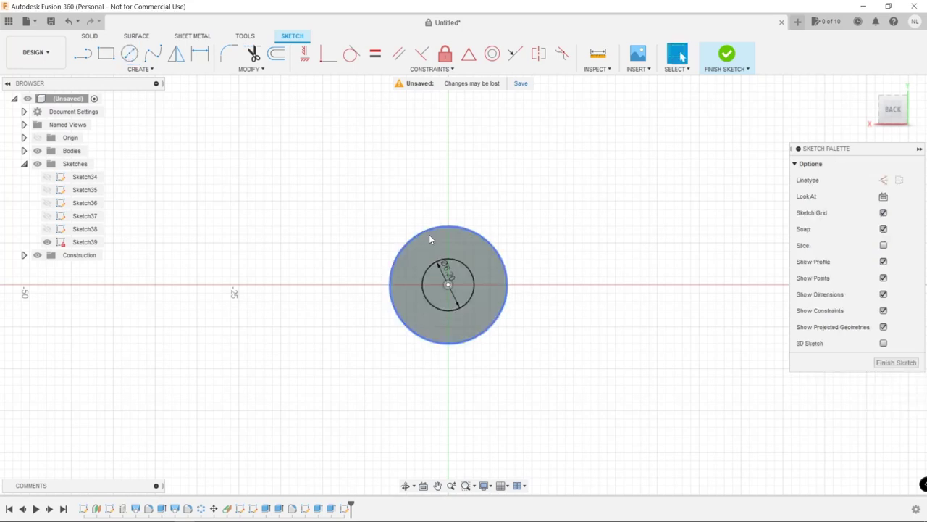
- Extrude the inner circle 1 mm as a new body
click(464, 284)
key(e)
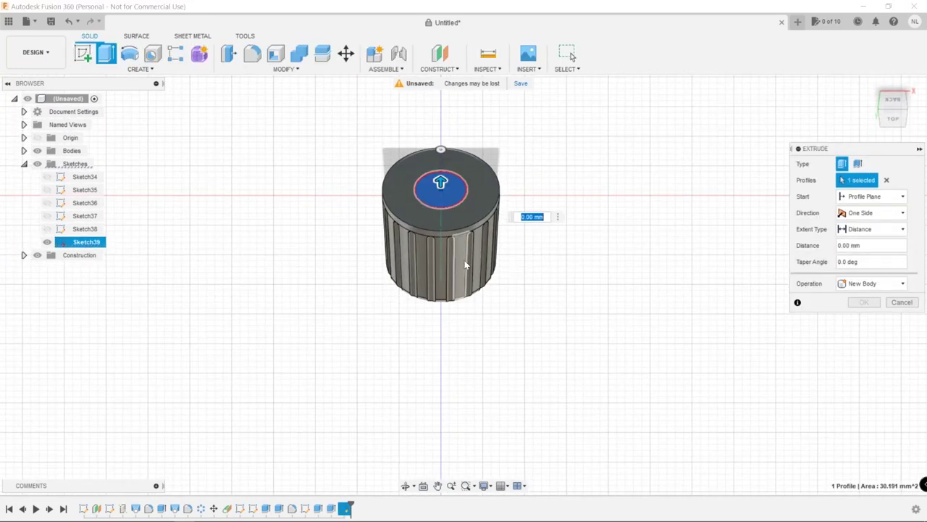
text(1)
click(870, 283)
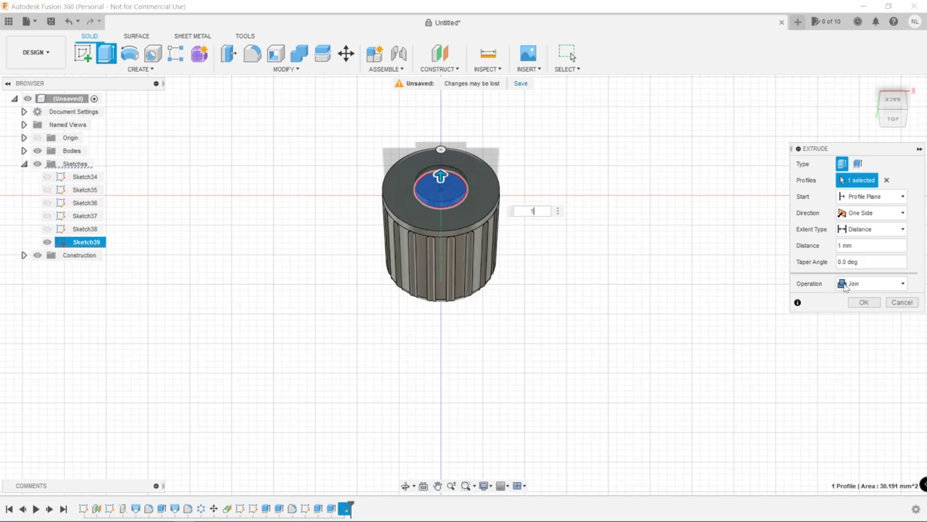
click(852, 334)
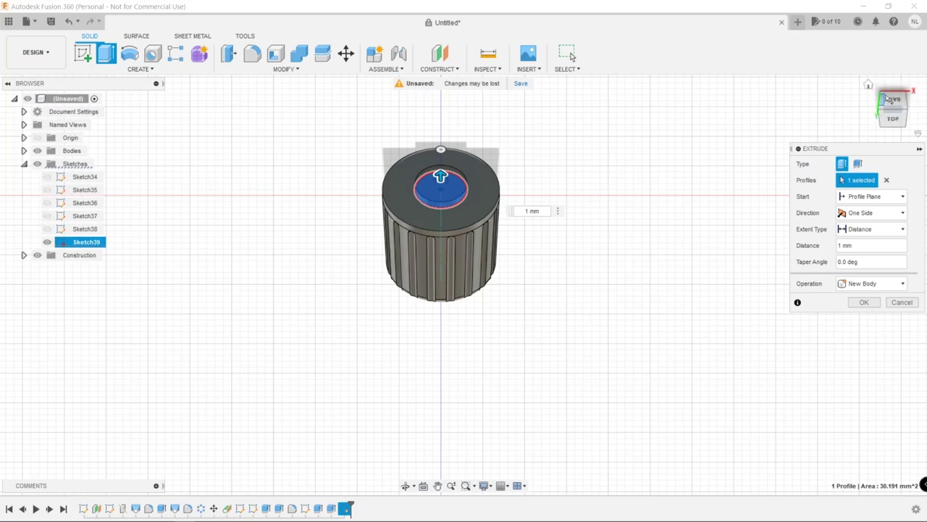
- Finish the 1 mm extrusion and create a tangent plane on the round disc's curved side
click(864, 302)
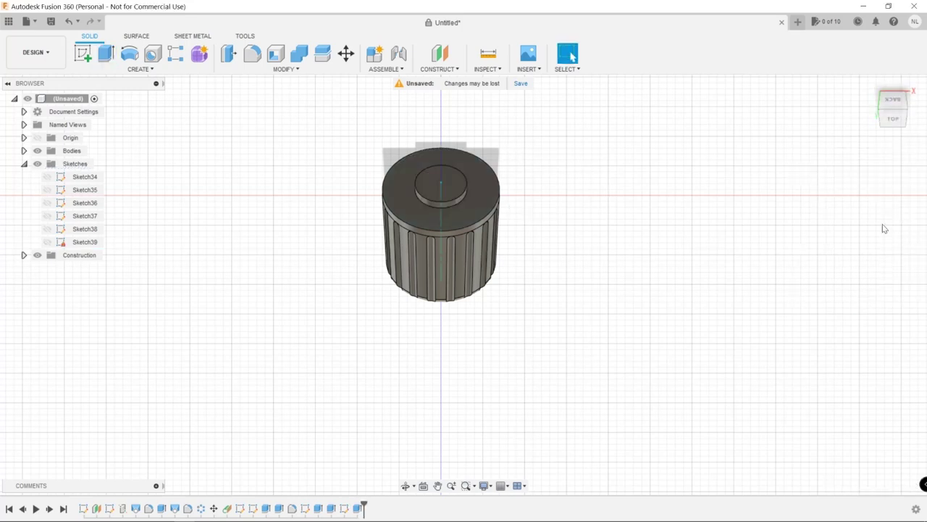
click(893, 101)
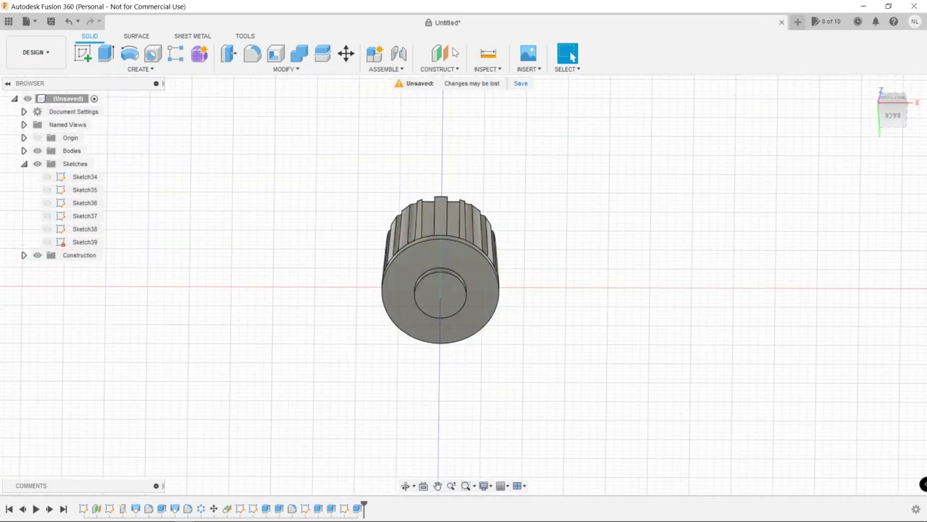
click(439, 69)
click(448, 102)
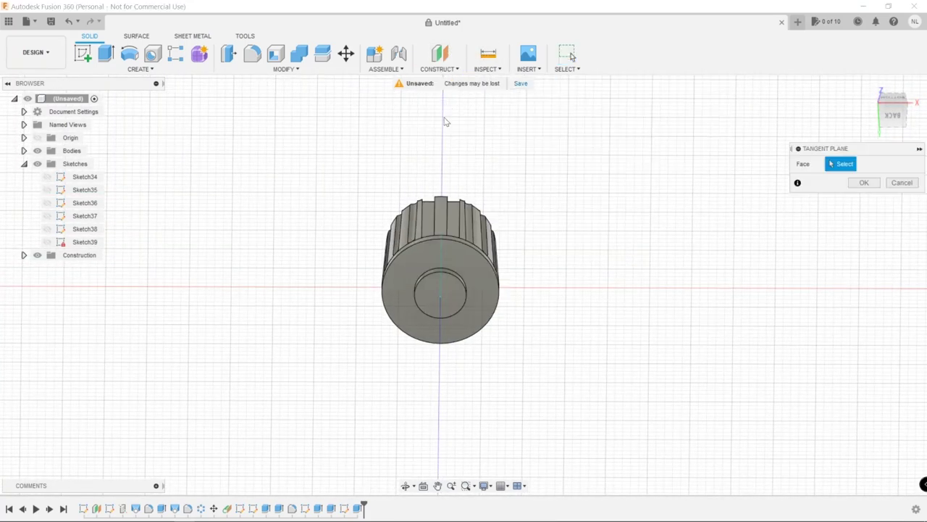
click(439, 270)
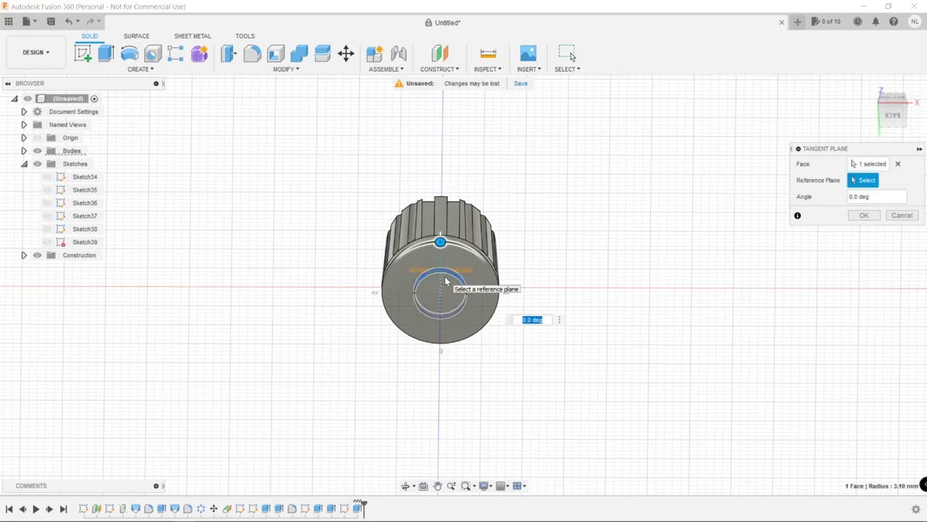
click(864, 215)
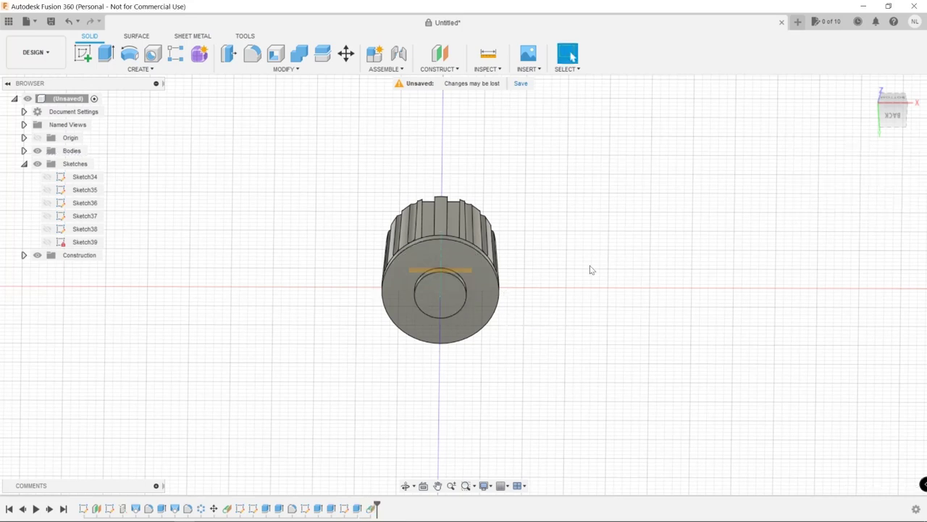
- Add a construction plane offset -1.55 mm from the tangent plane
click(439, 69)
click(456, 79)
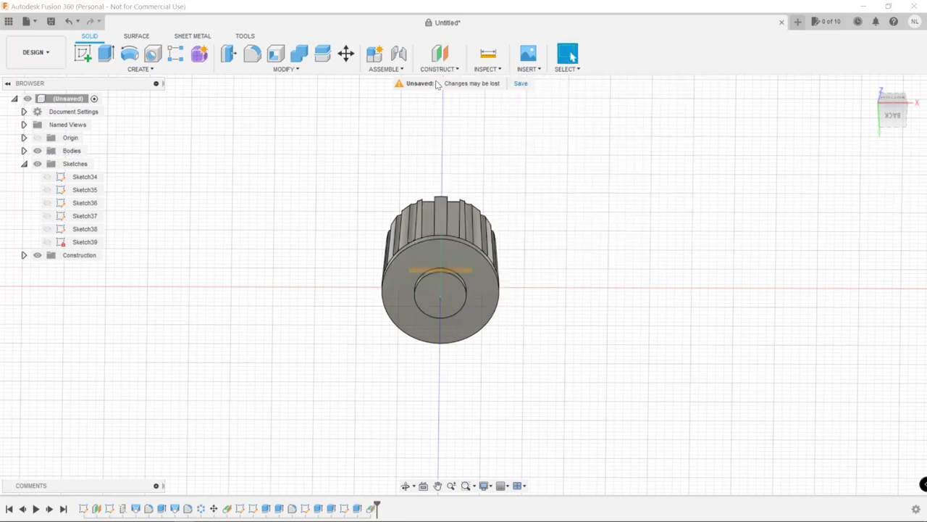
click(456, 269)
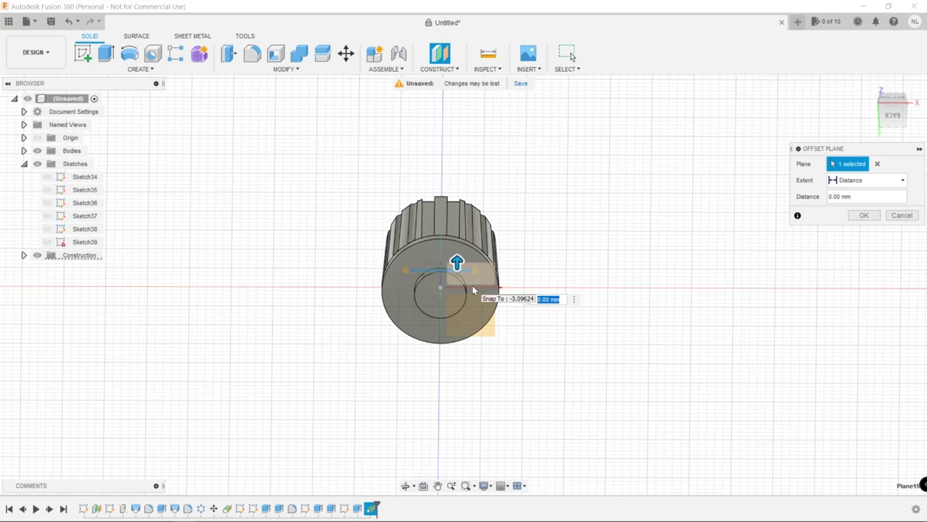
text(-1)
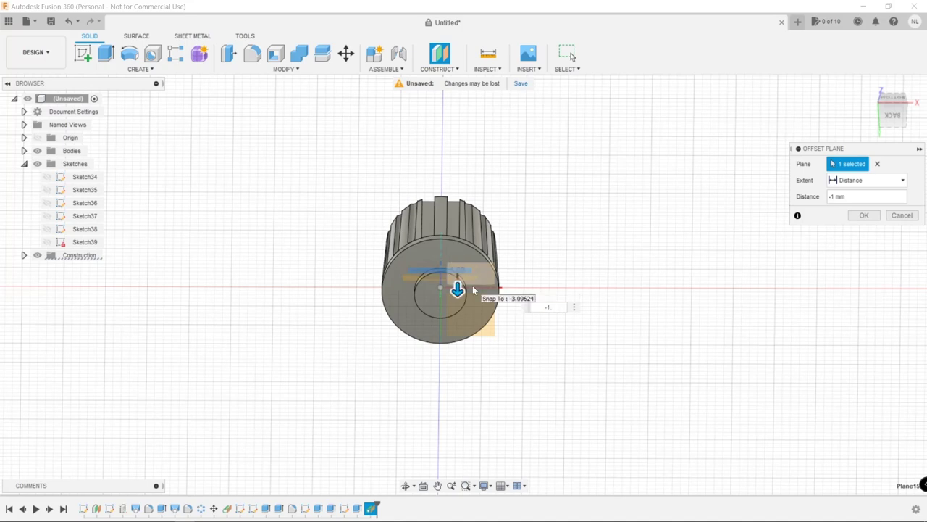
text(.55)
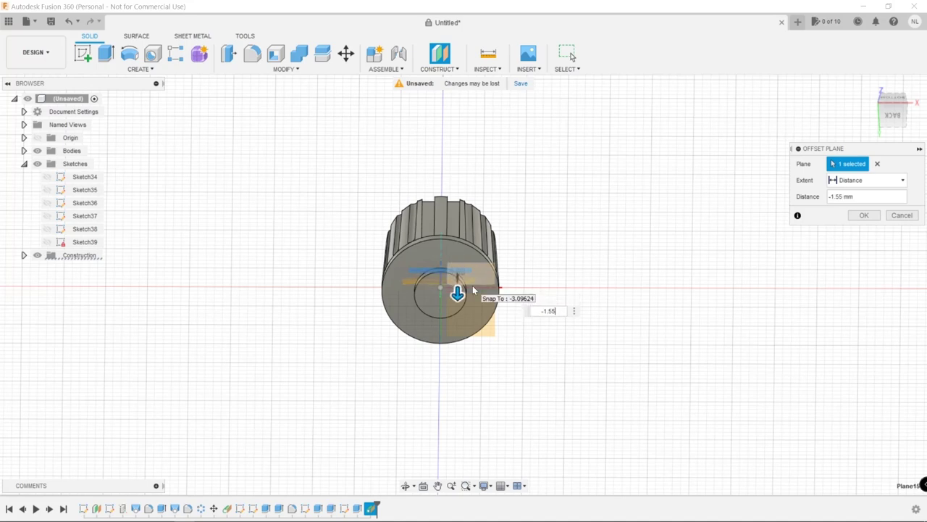
key(Return)
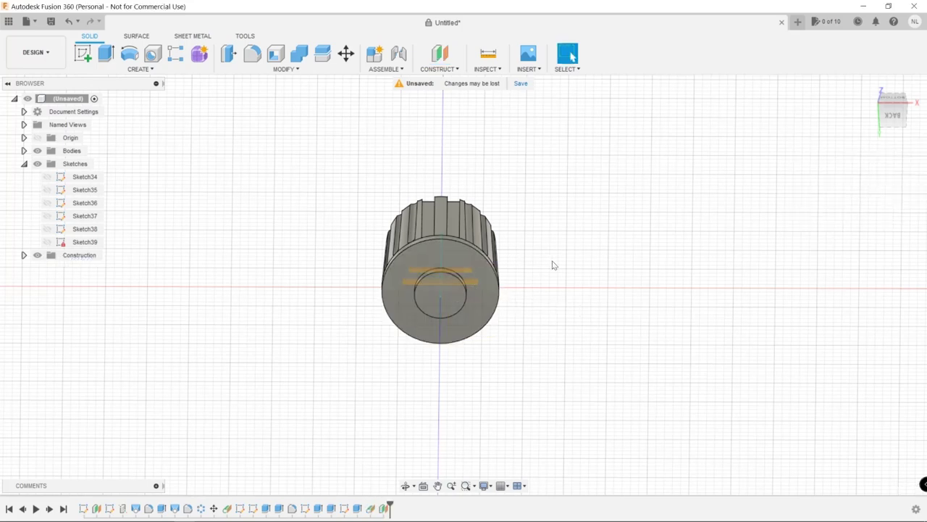
- Split the round disc body using the offset plane
click(323, 53)
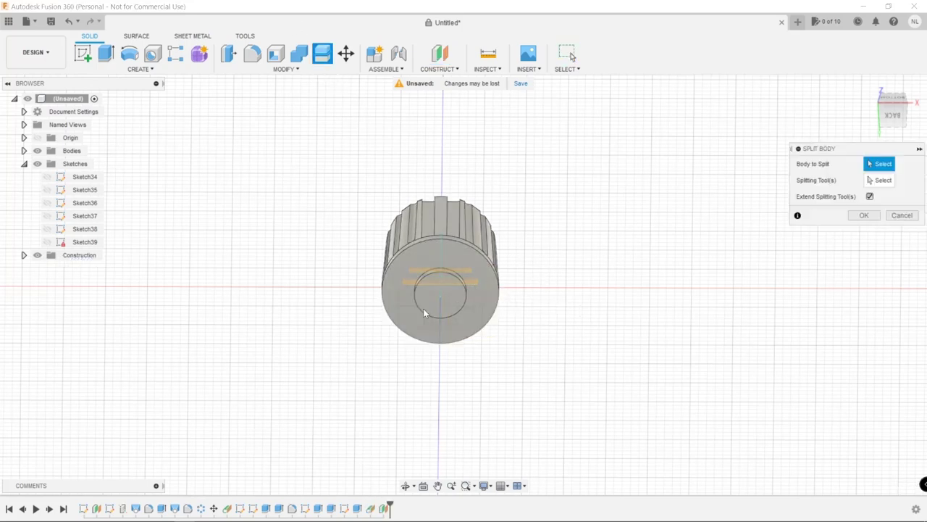
click(454, 311)
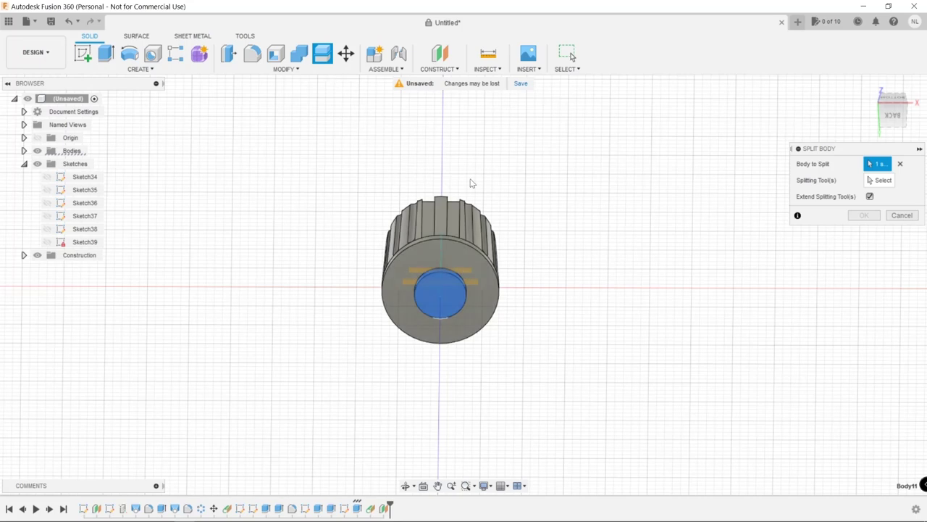
click(880, 180)
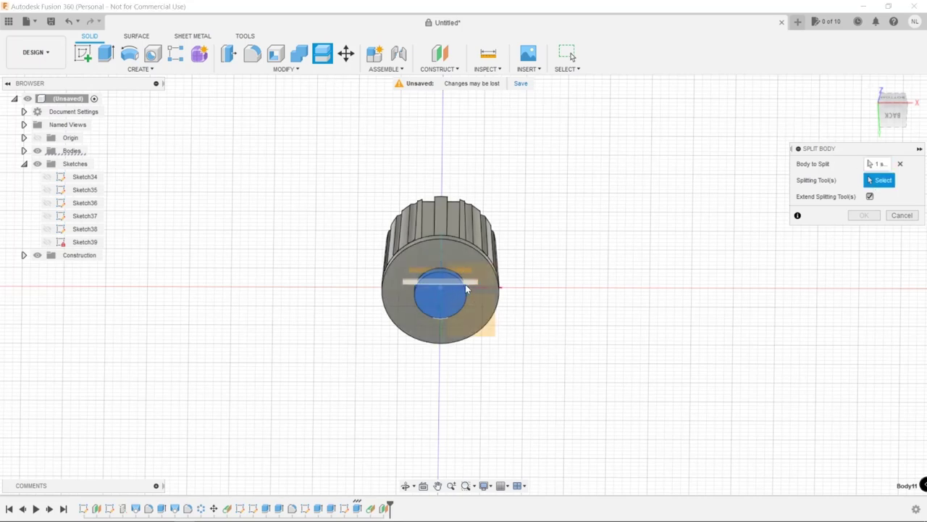
click(467, 288)
click(865, 213)
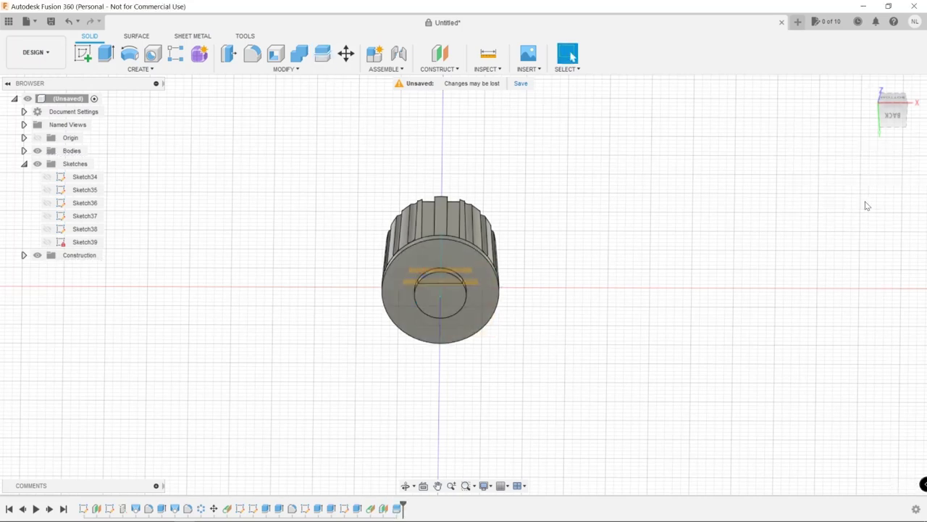
- Cut away the small half-circle face 1 mm to trim the disc flat
click(437, 281)
text(e-1)
key(Return)
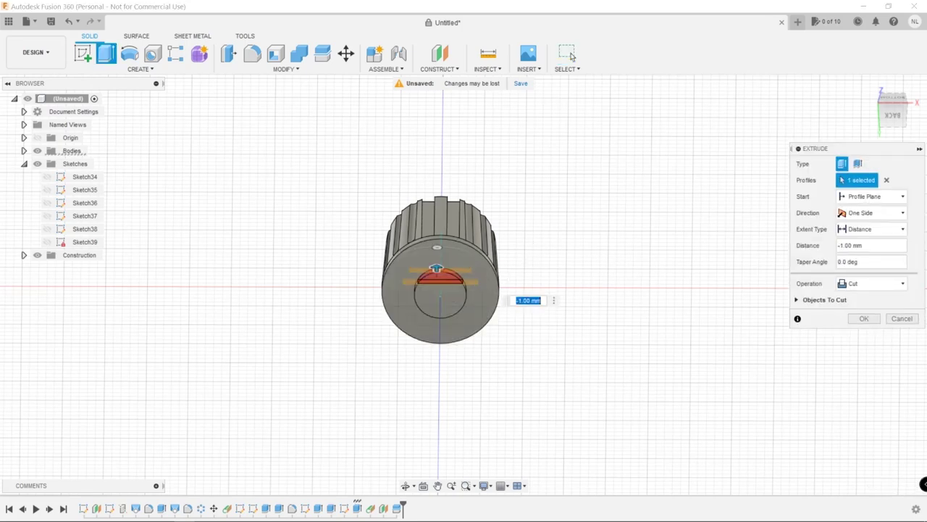
click(865, 318)
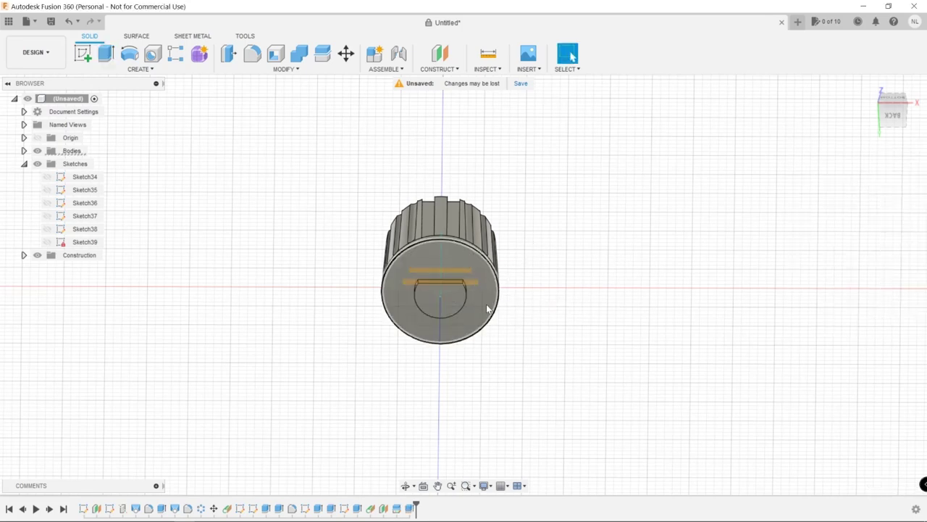
- Extrude the D-shaped face as an 11 mm deep cut into the knob
click(450, 299)
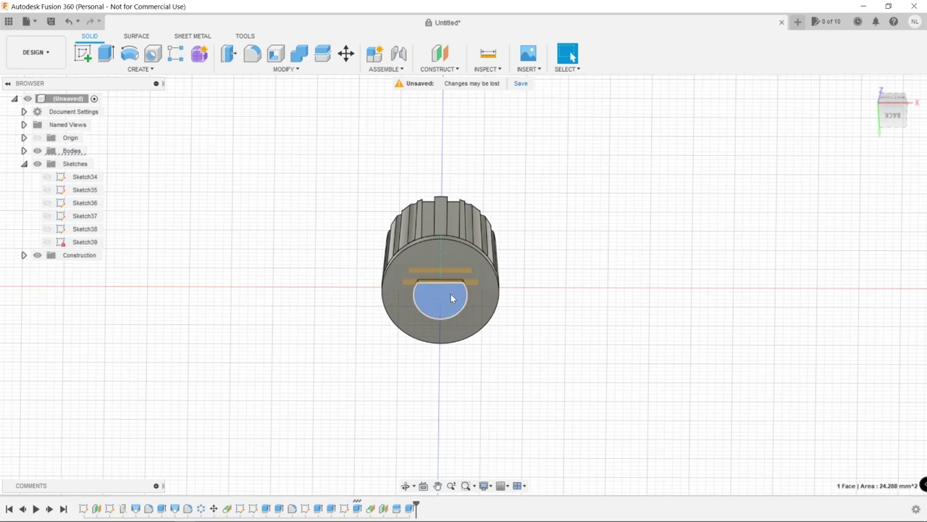
text(e)
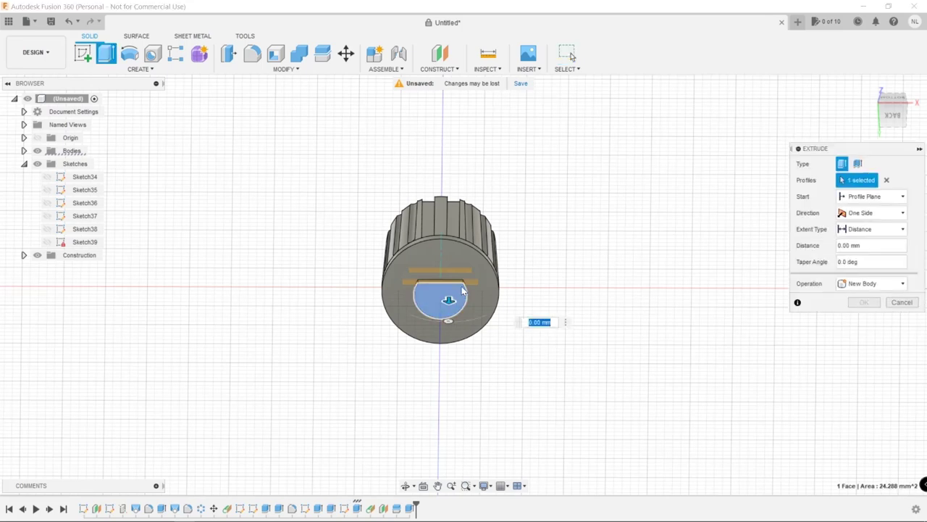
text(-11)
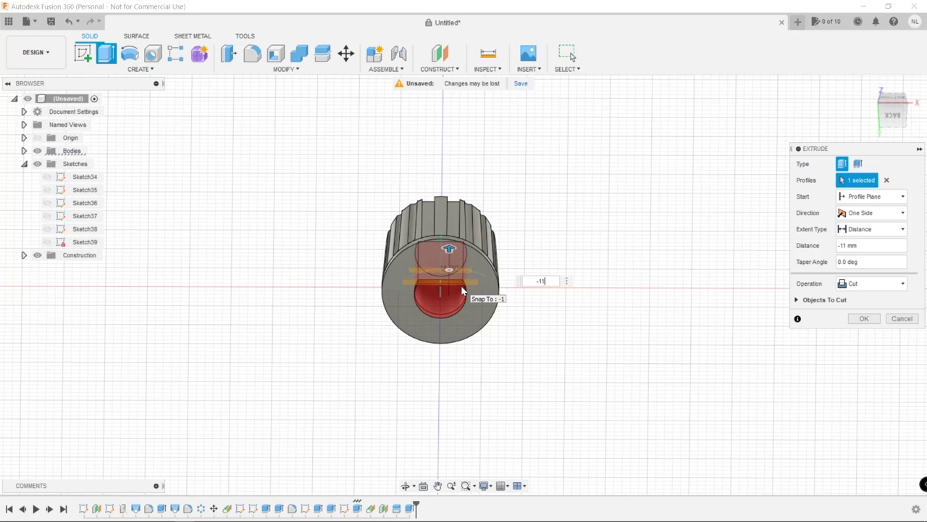
key(Return)
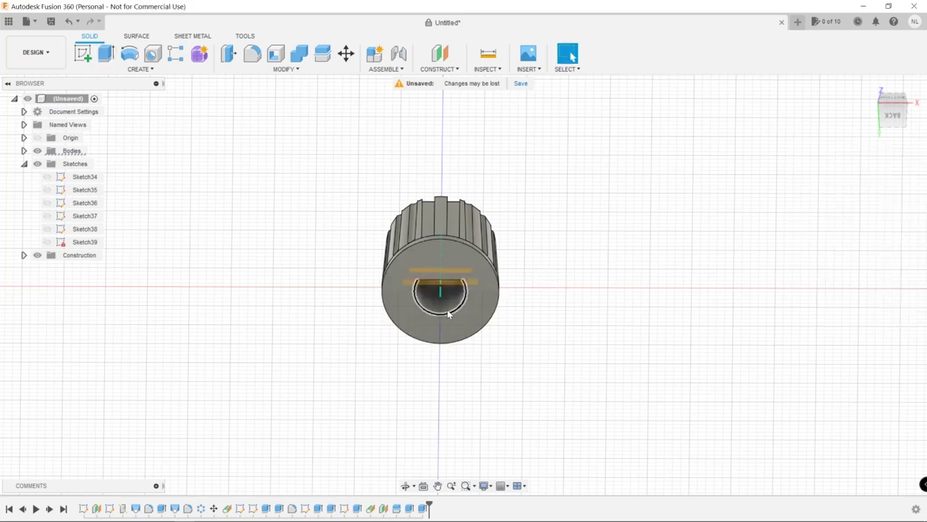
- Apply a 1 mm chamfer to the D-hole's curved and flat entrance edges
click(448, 313)
ctrl+click(448, 282)
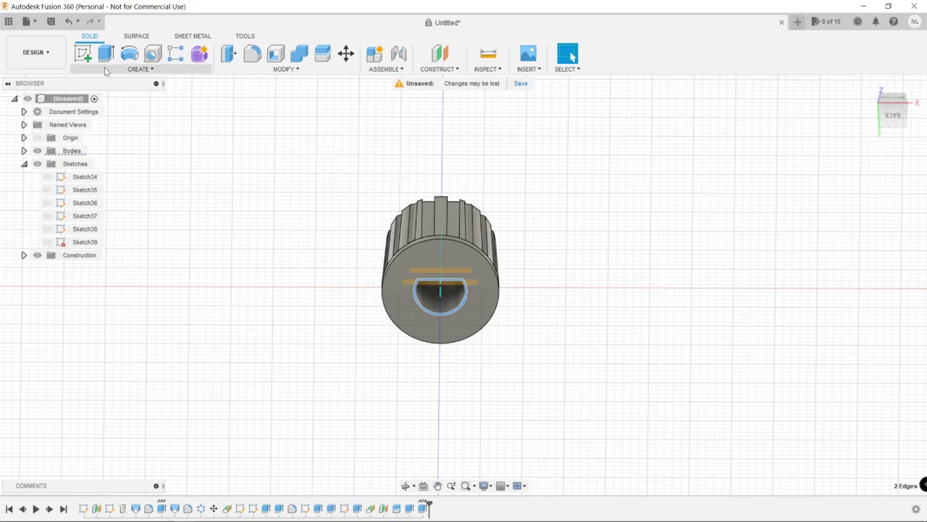
click(255, 71)
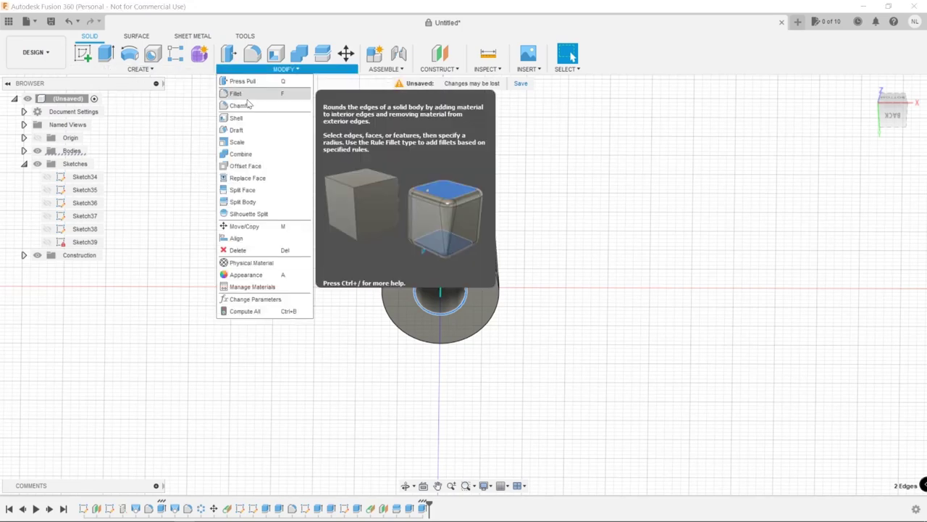
click(246, 105)
text(1)
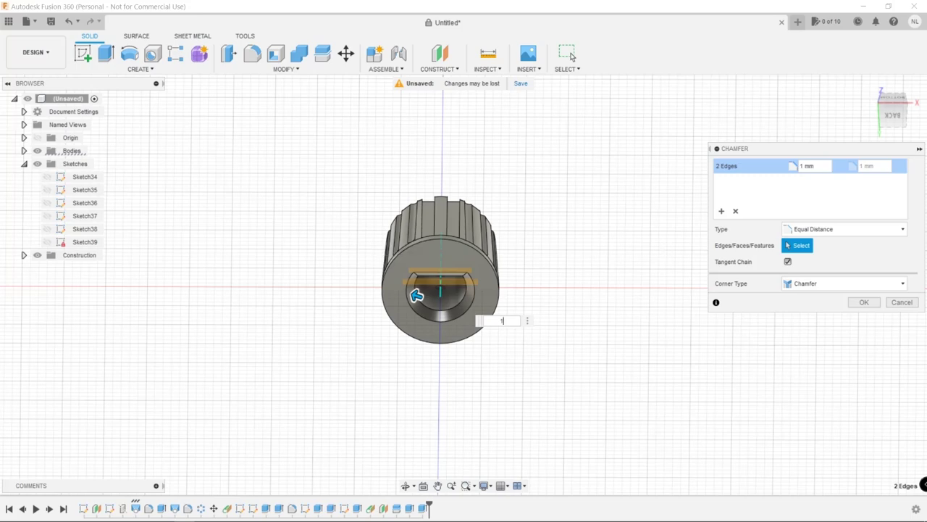
click(872, 303)
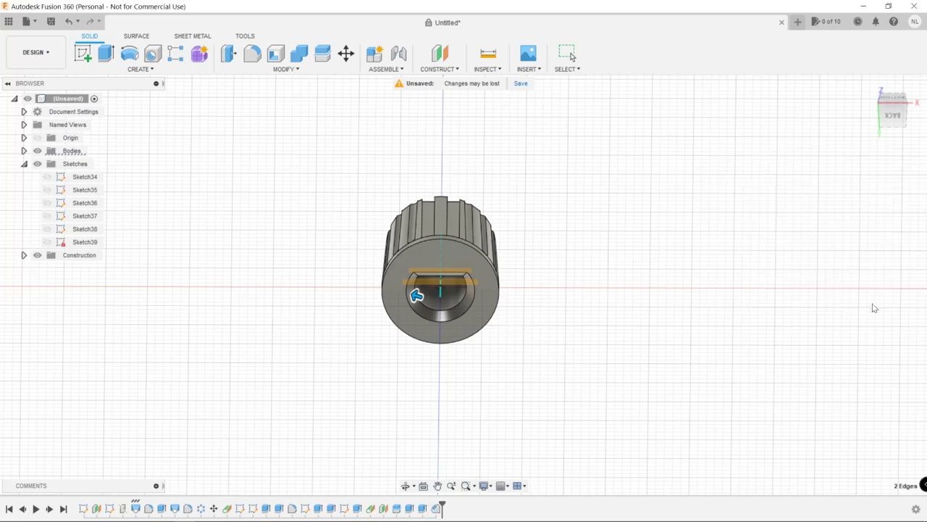
click(868, 87)
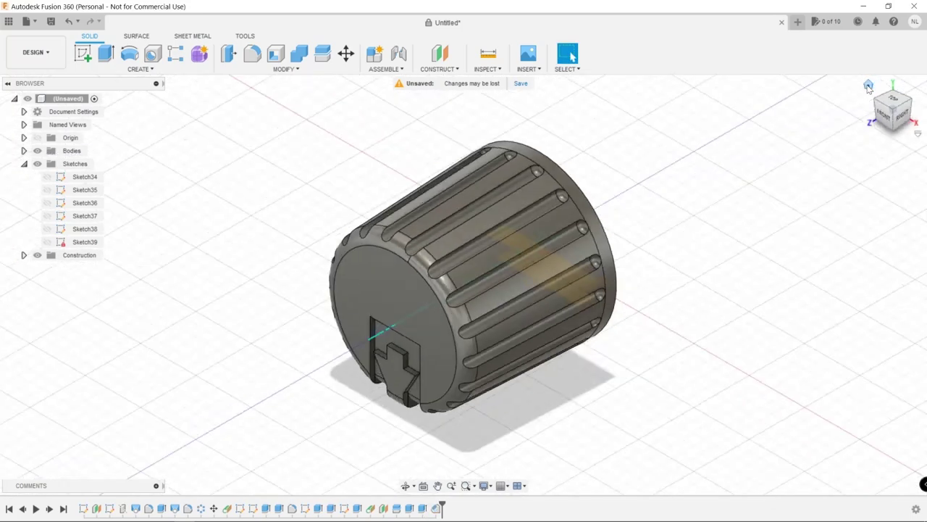